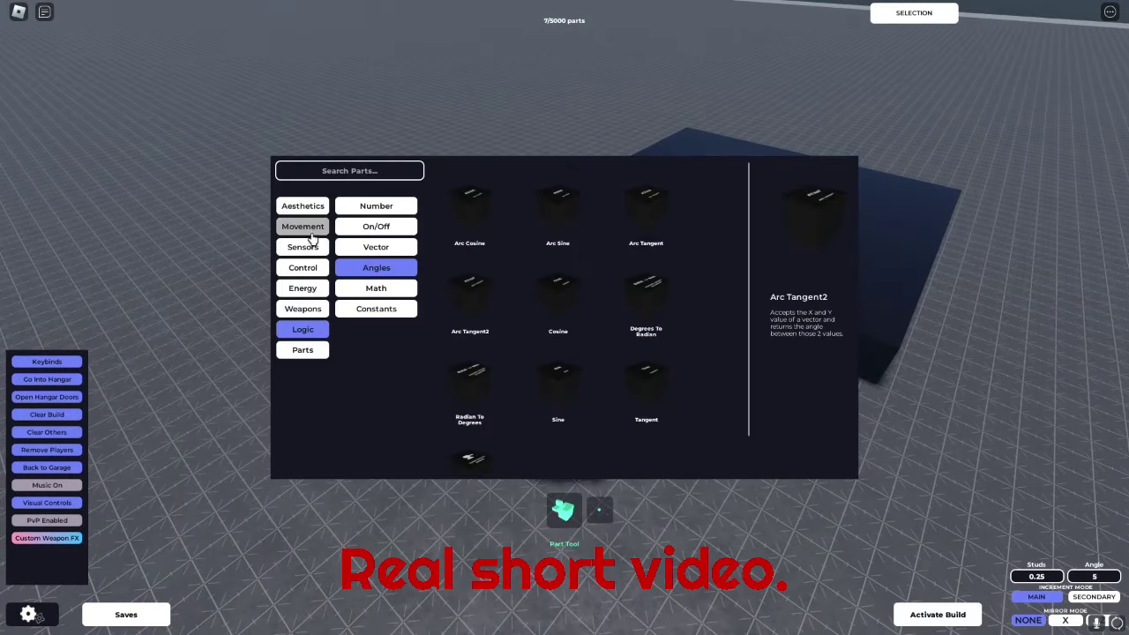
# Drop the Turret Rotation Handler, Global To Relative Position and Mouse 3D Position Sensor blocks side by side.
pyautogui.scroll(-1, 475, 365)
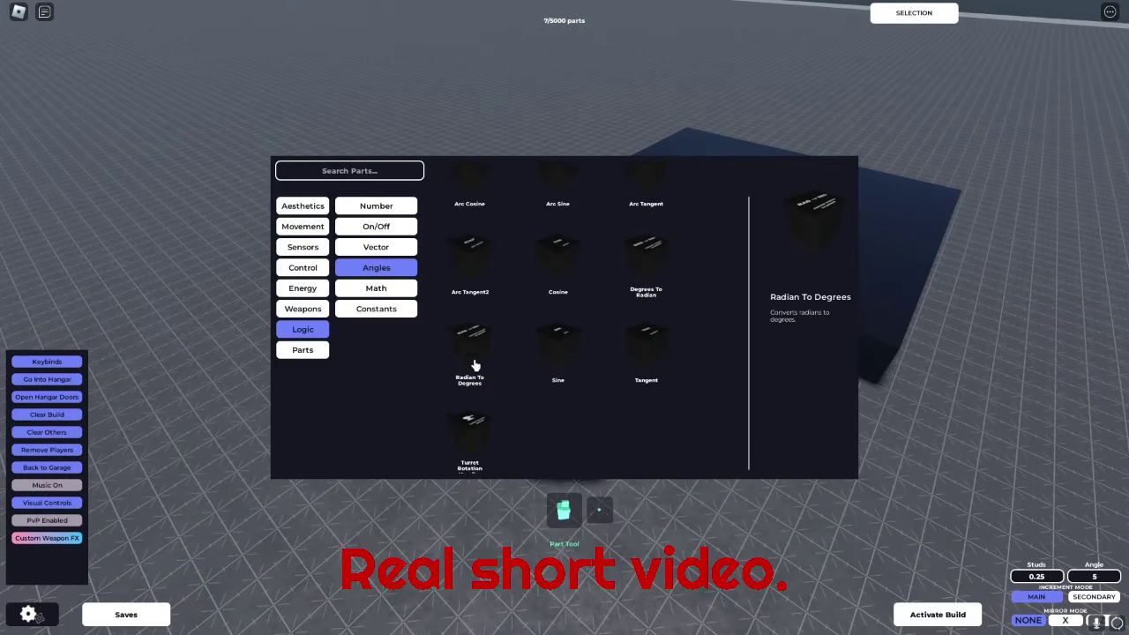
pyautogui.click(465, 445)
pyautogui.click(317, 422)
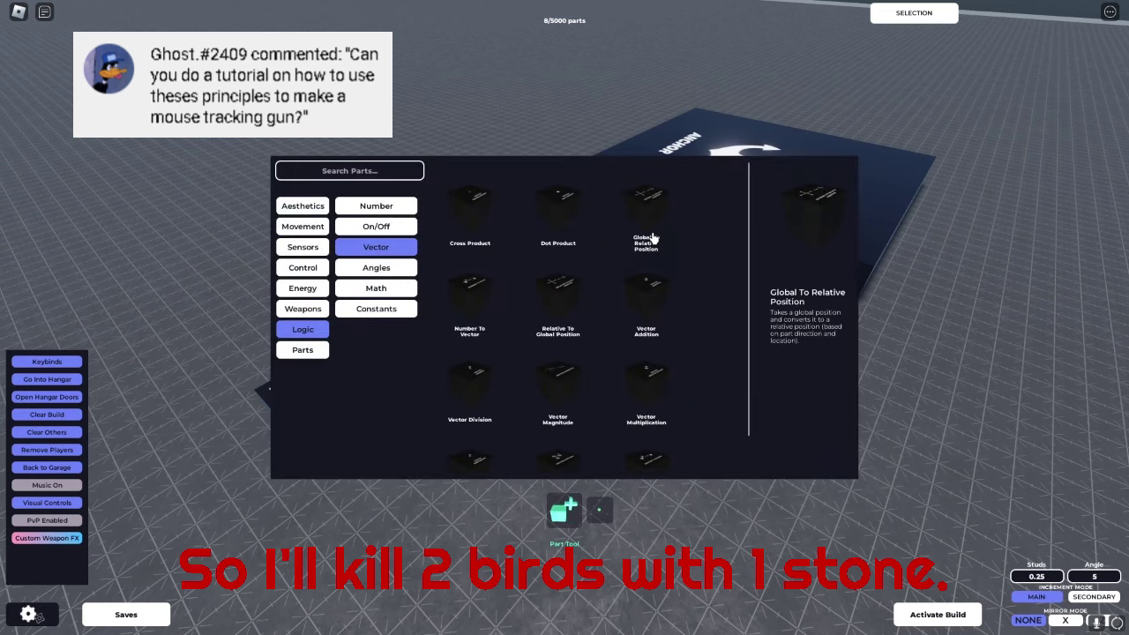
pyautogui.click(653, 238)
pyautogui.click(359, 367)
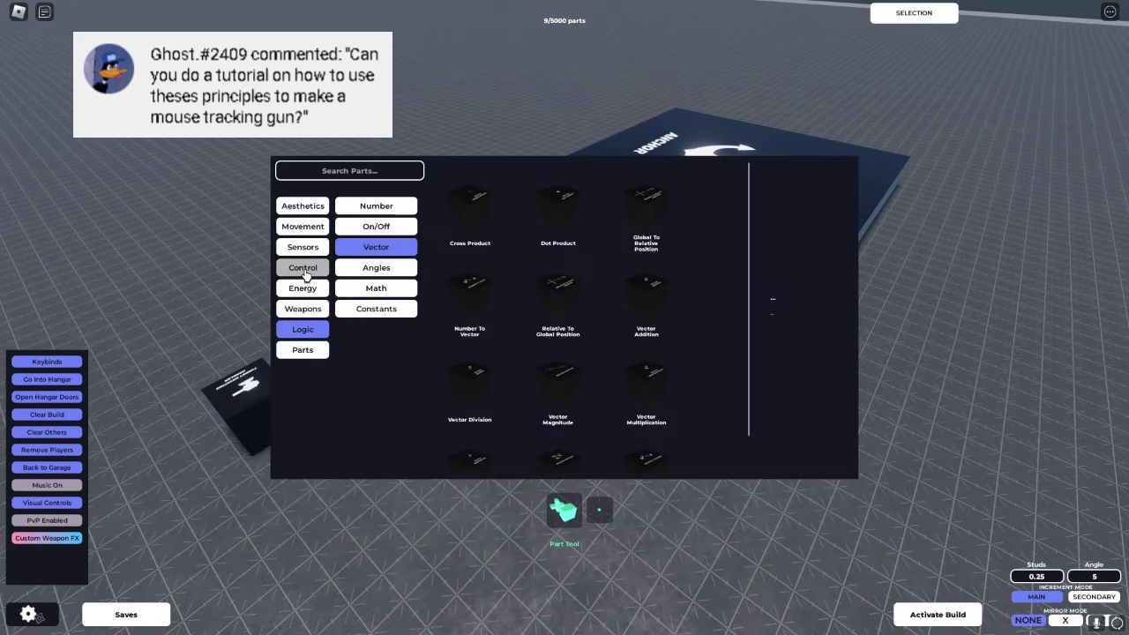
pyautogui.click(304, 273)
pyautogui.click(549, 227)
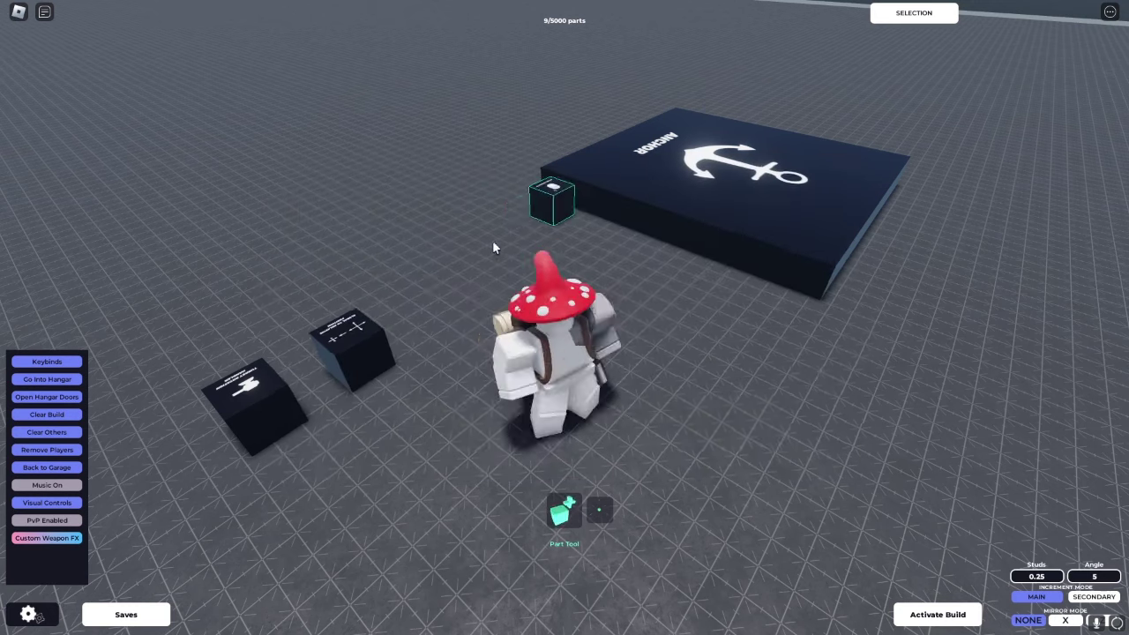
pyautogui.click(422, 349)
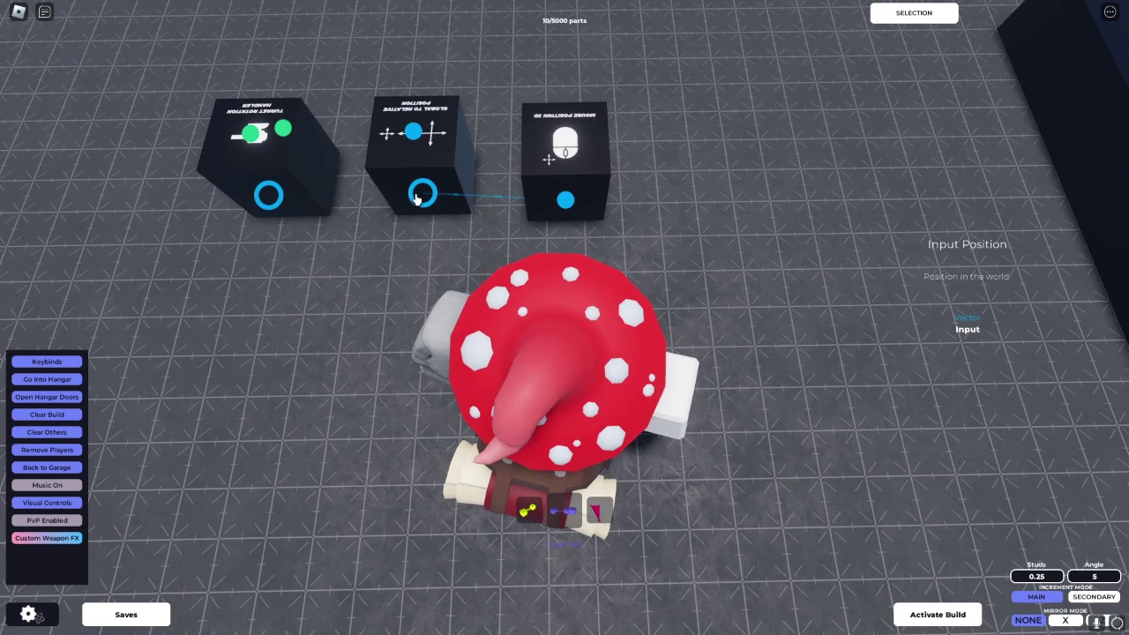
# Walk up to the three logic blocks and adjust the view for wiring them.
pyautogui.press('w')
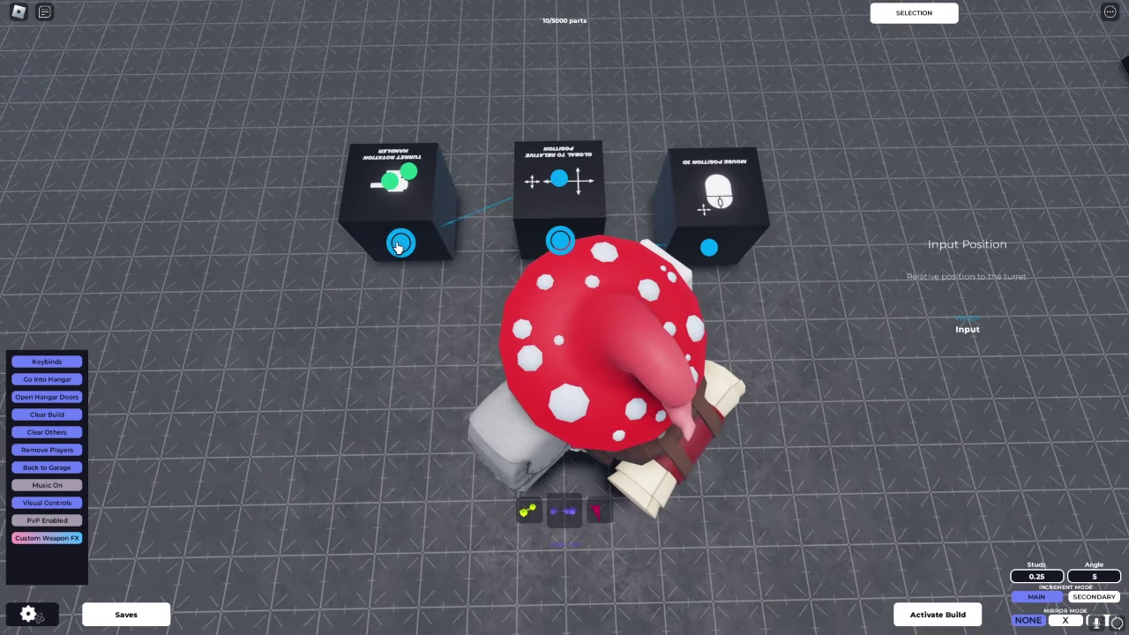
pyautogui.scroll(-2, 503, 153)
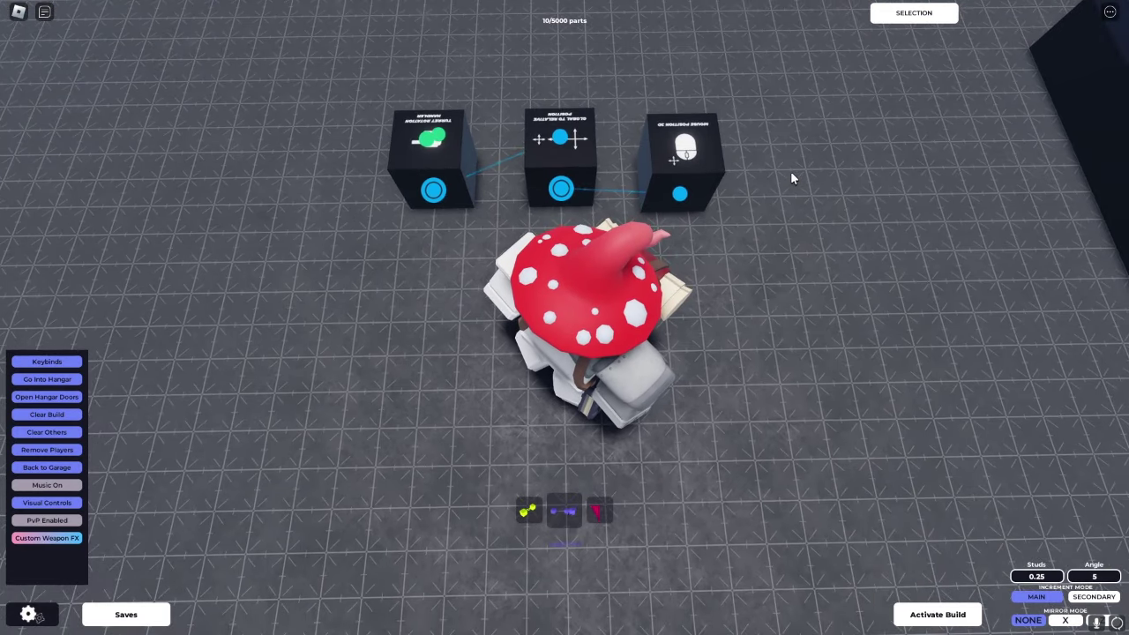
pyautogui.scroll(-2, 807, 205)
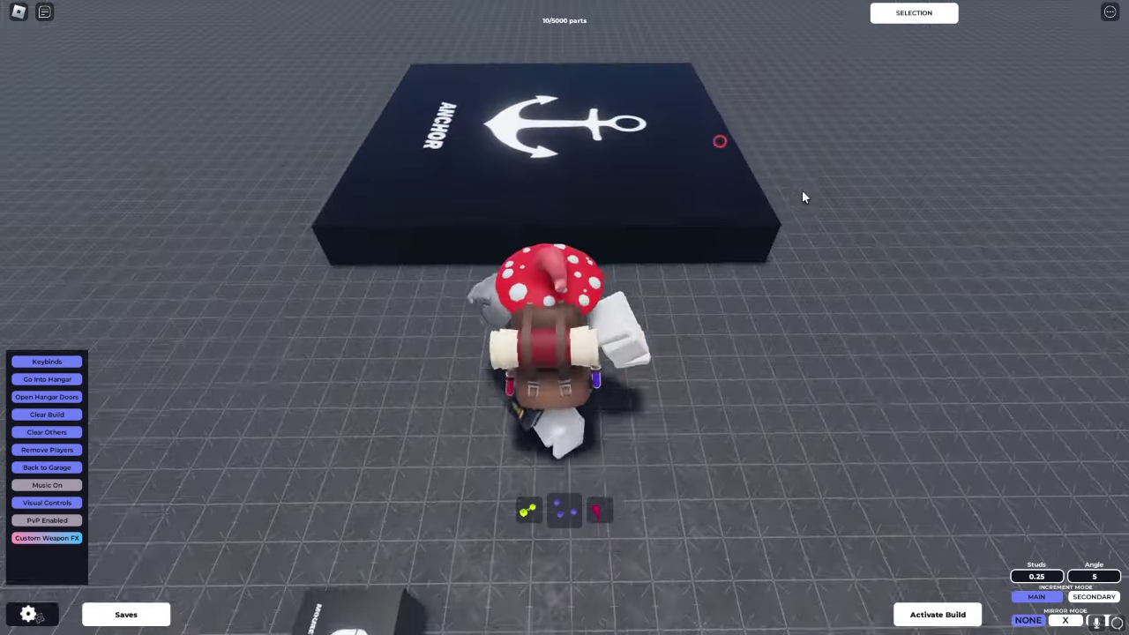
# Place a Servo Block from the movement parts onto the anchor platform.
pyautogui.press('e')
pyautogui.click(303, 227)
pyautogui.click(374, 208)
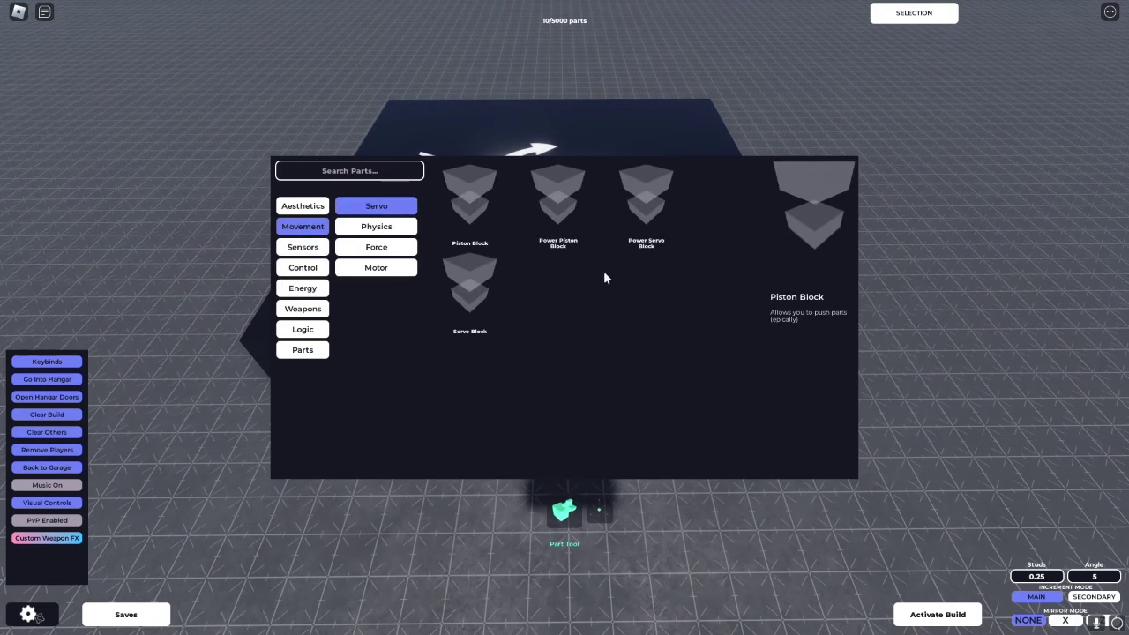
pyautogui.click(462, 304)
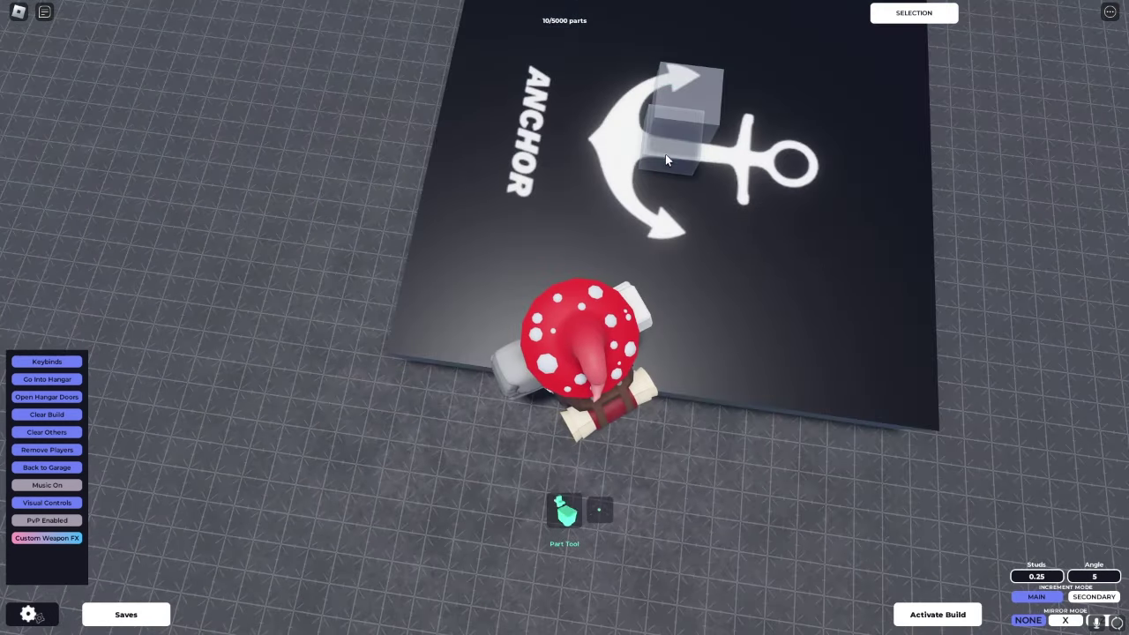
pyautogui.click(666, 157)
# Set a plain Block on top of the servo and stretch it upward into a tall pillar.
pyautogui.press('e')
pyautogui.click(299, 334)
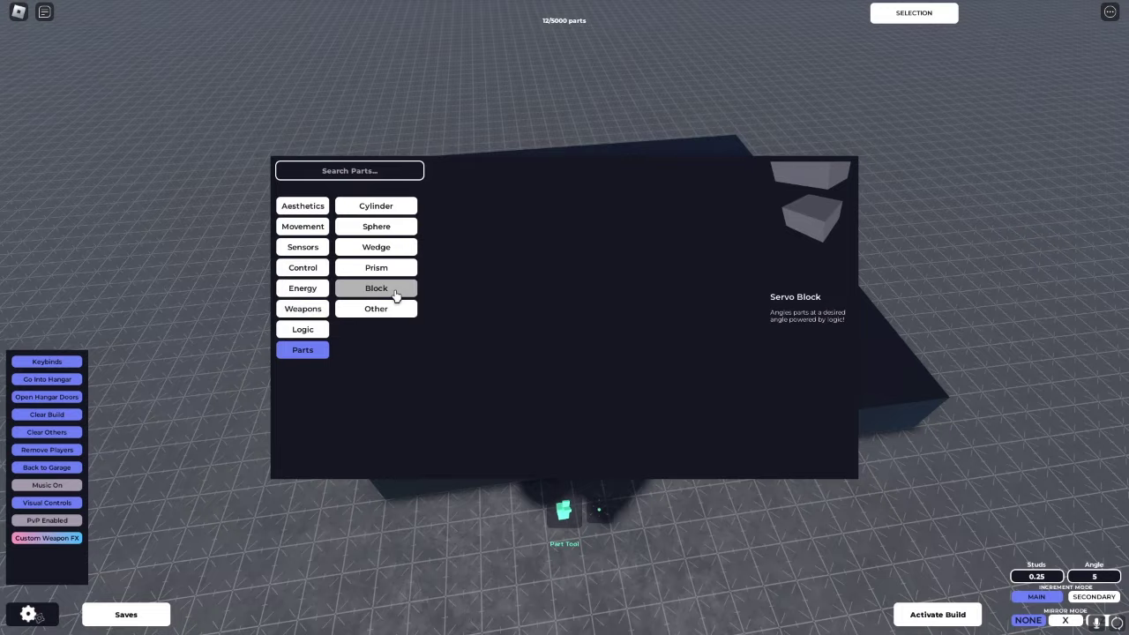
pyautogui.click(396, 295)
pyautogui.click(481, 221)
pyautogui.click(720, 241)
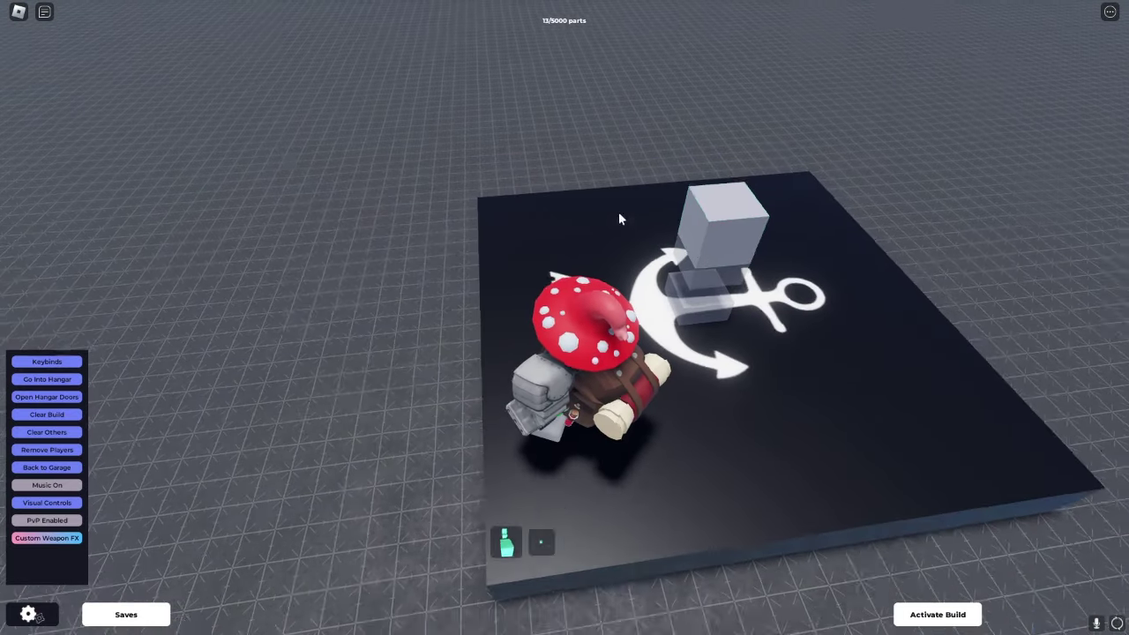
pyautogui.press('2')
pyautogui.moveTo(714, 283); pyautogui.dragTo(897, 174)
# Duplicate the servo and pillar and set the copies at the pillar's top.
pyautogui.press('1')
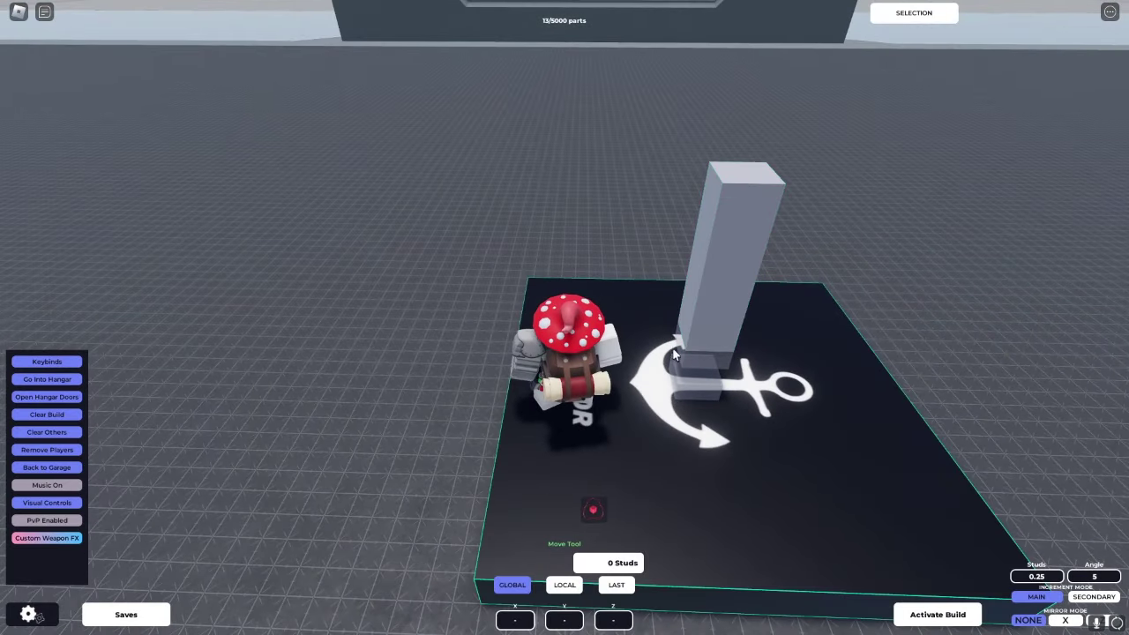
pyautogui.hotkey('ctrl', 'd')
pyautogui.moveTo(707, 365)
pyautogui.mouseDown()
pyautogui.moveTo(757, 178)
pyautogui.moveTo(794, 222)
pyautogui.mouseUp()
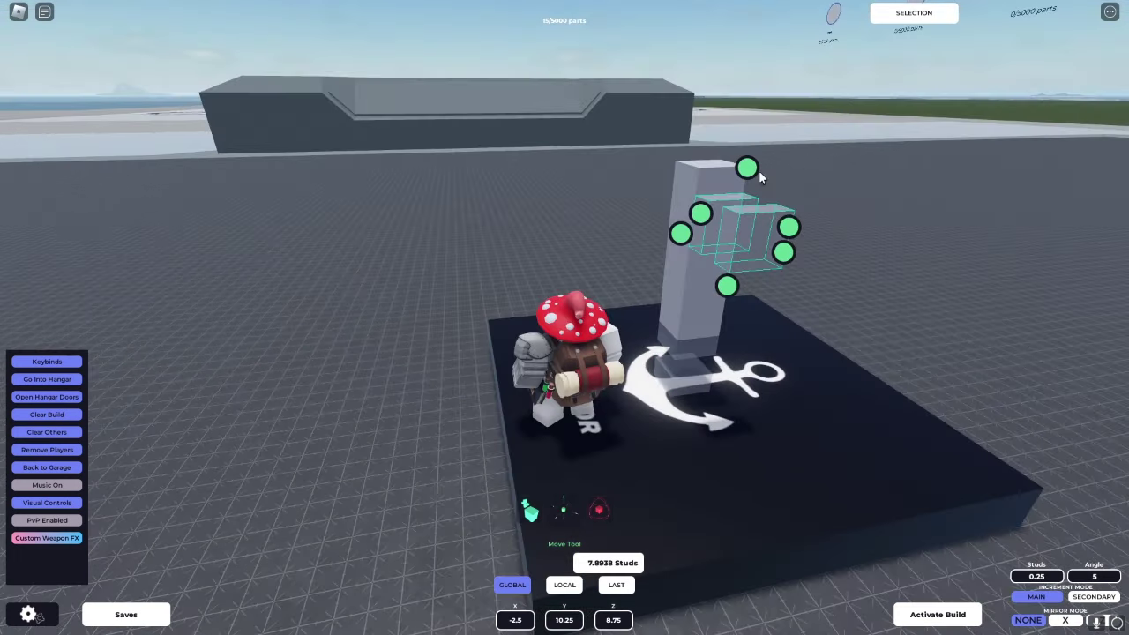
pyautogui.moveTo(763, 179); pyautogui.dragTo(746, 135)
# Duplicate one copied part, move it right, and resize it into a small, slightly longer block.
pyautogui.click(762, 215)
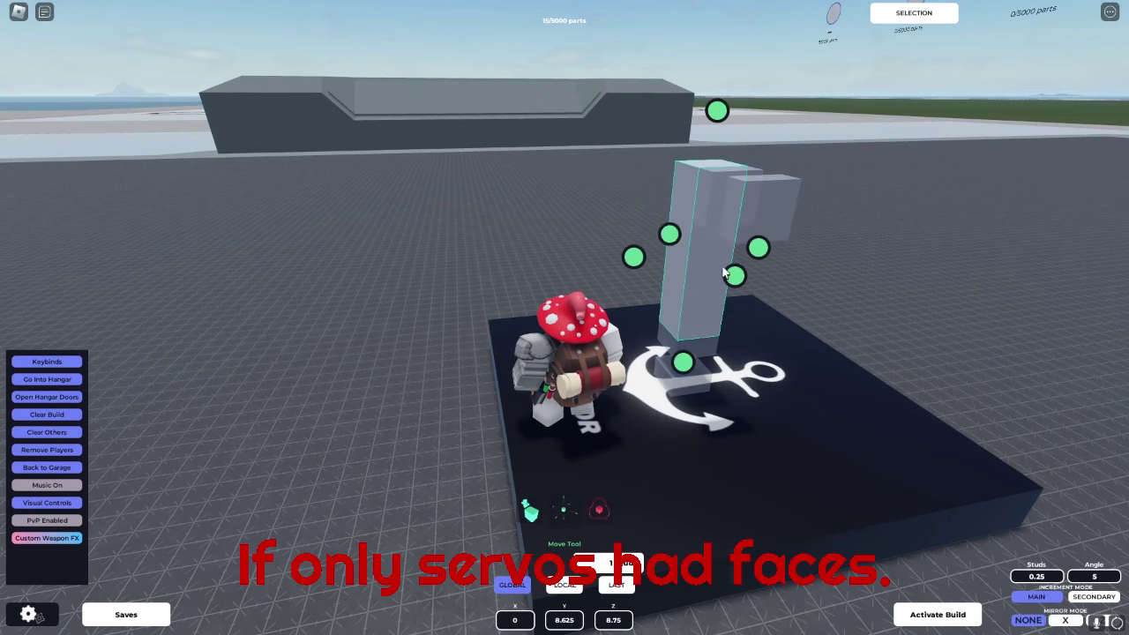
pyautogui.hotkey('ctrl', 'd')
pyautogui.moveTo(761, 214); pyautogui.dragTo(836, 333)
pyautogui.press('2')
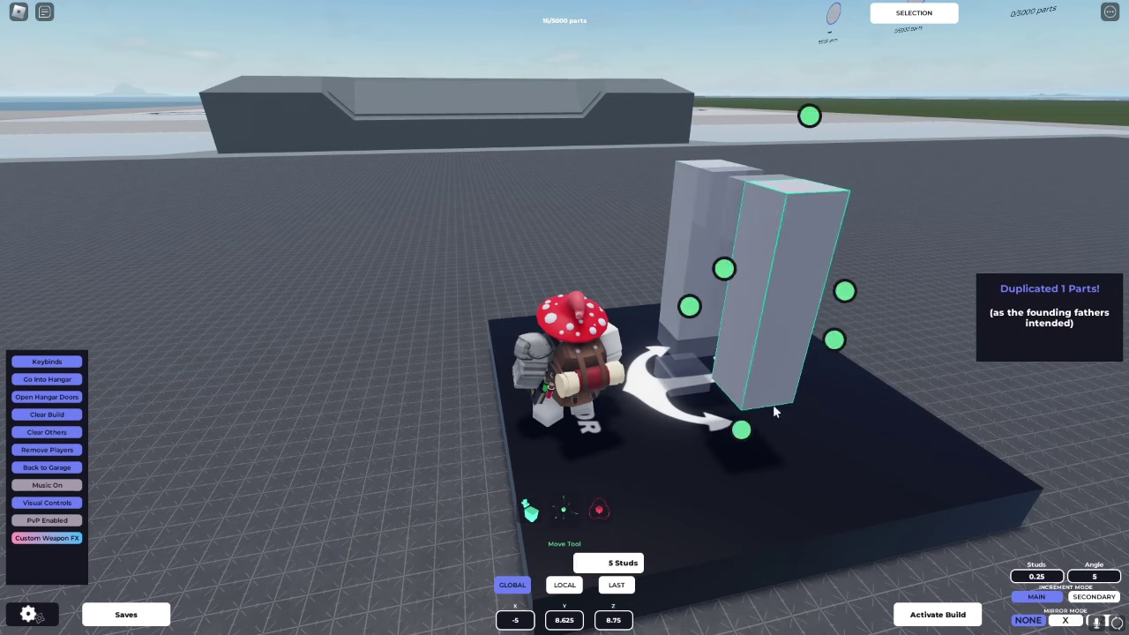
pyautogui.moveTo(773, 404)
pyautogui.mouseDown()
pyautogui.moveTo(758, 326)
pyautogui.moveTo(777, 285)
pyautogui.moveTo(781, 299)
pyautogui.mouseUp()
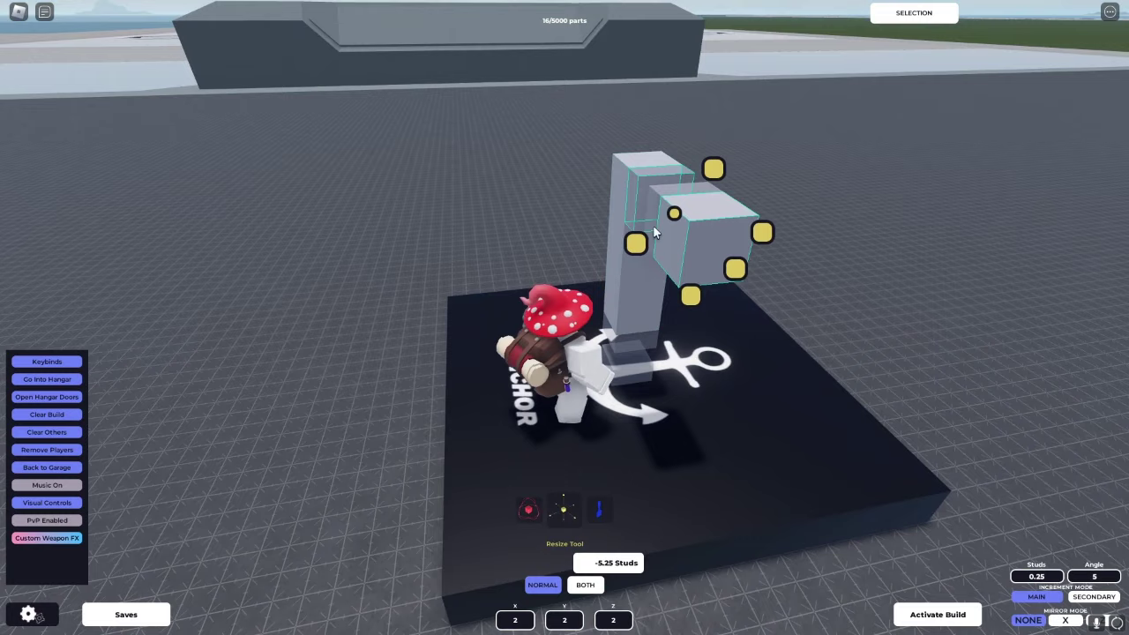
pyautogui.moveTo(758, 231); pyautogui.dragTo(863, 224)
# Wire a Turret Rotation Handler output to the upper servo's Angle Input.
pyautogui.press('d')
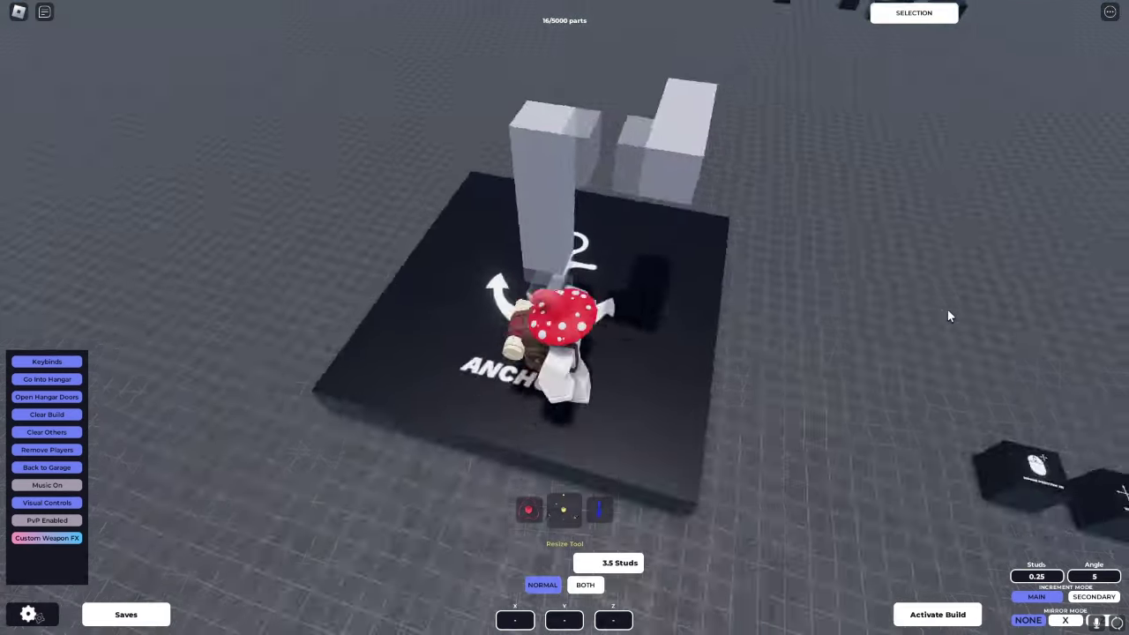
pyautogui.press('d')
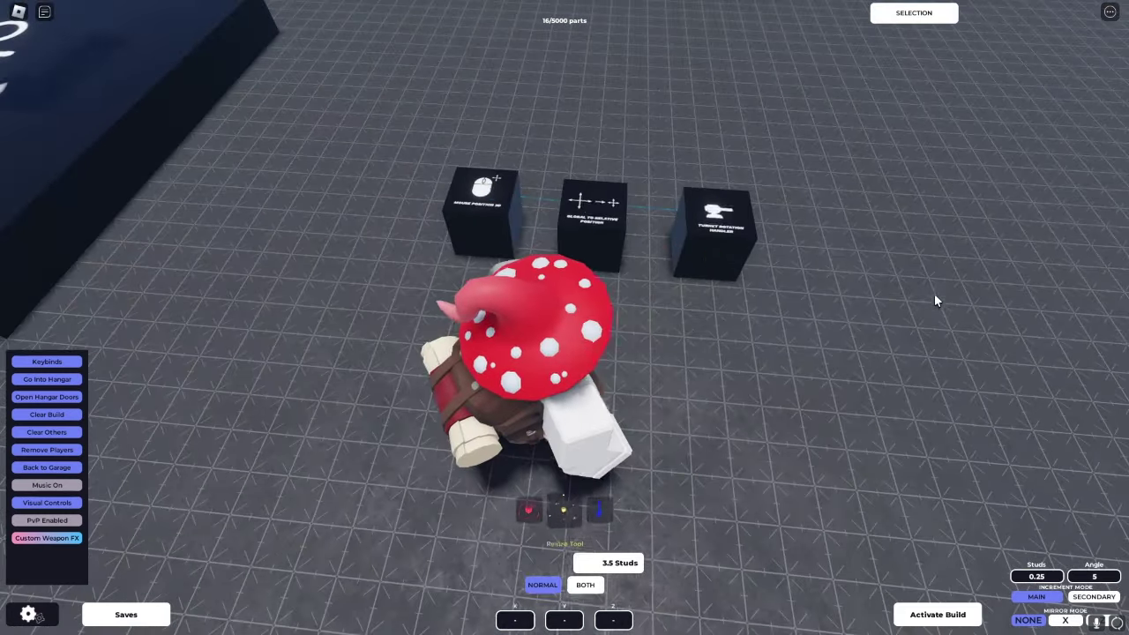
pyautogui.press('3')
pyautogui.moveTo(710, 259)
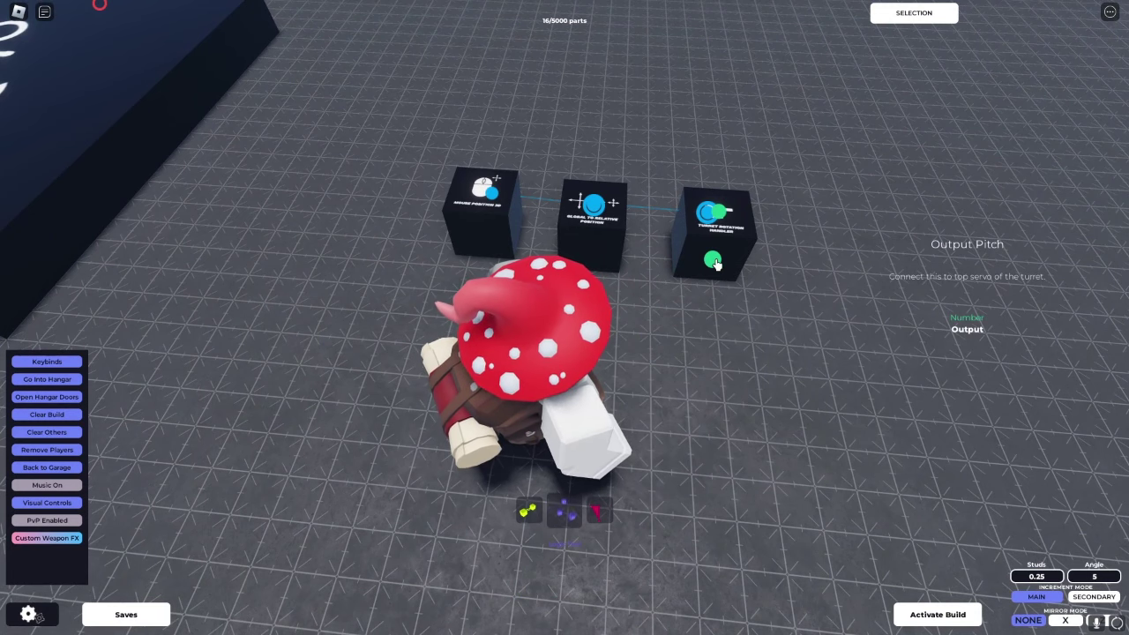
pyautogui.click(714, 264)
pyautogui.press('a')
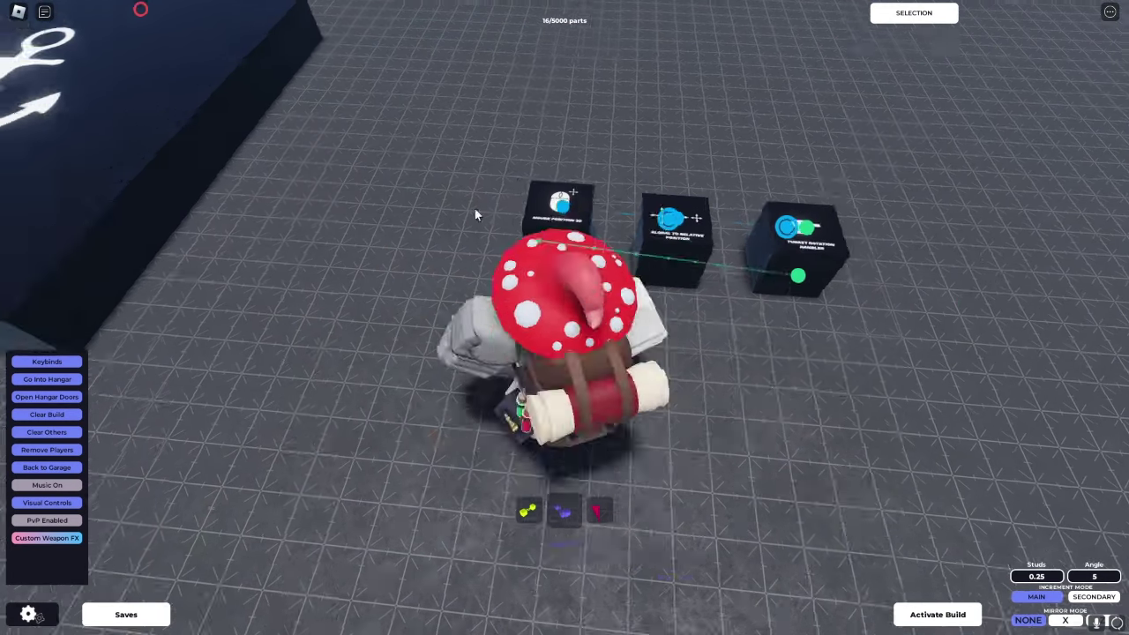
pyautogui.click(328, 290)
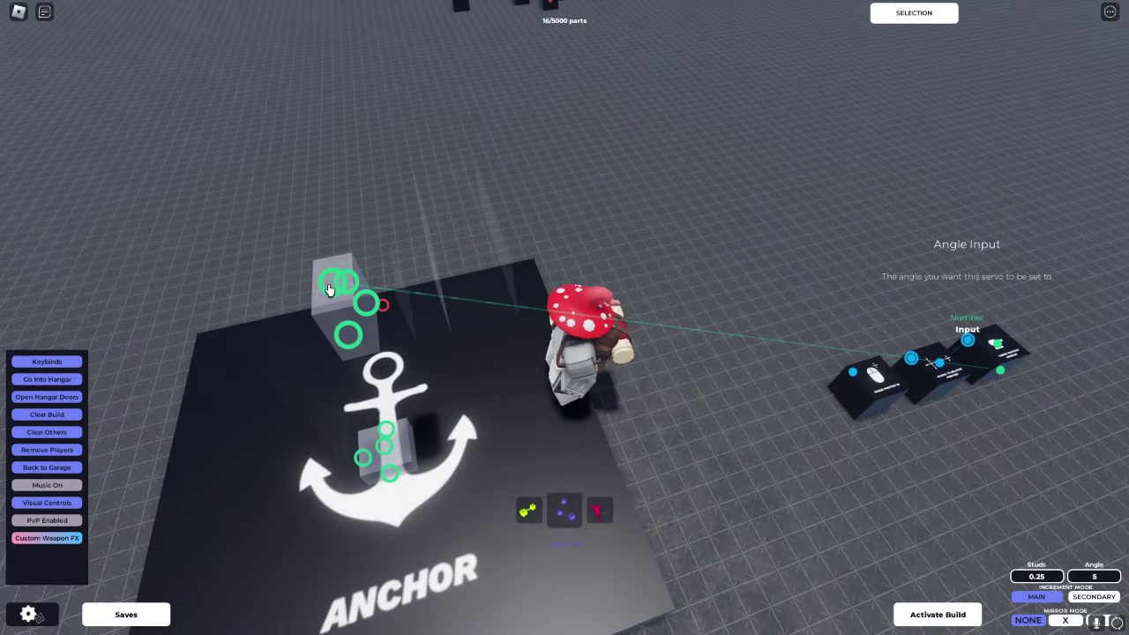
# Wire the handler's yaw output to the base servo on the anchor plate.
pyautogui.press('d')
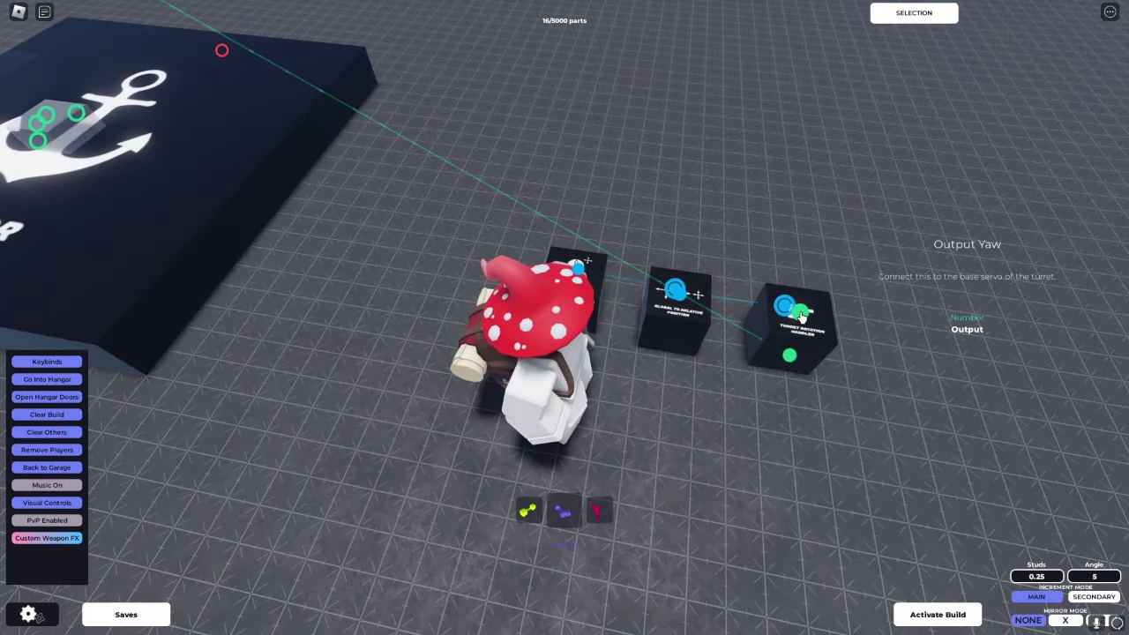
pyautogui.click(800, 315)
pyautogui.press('a')
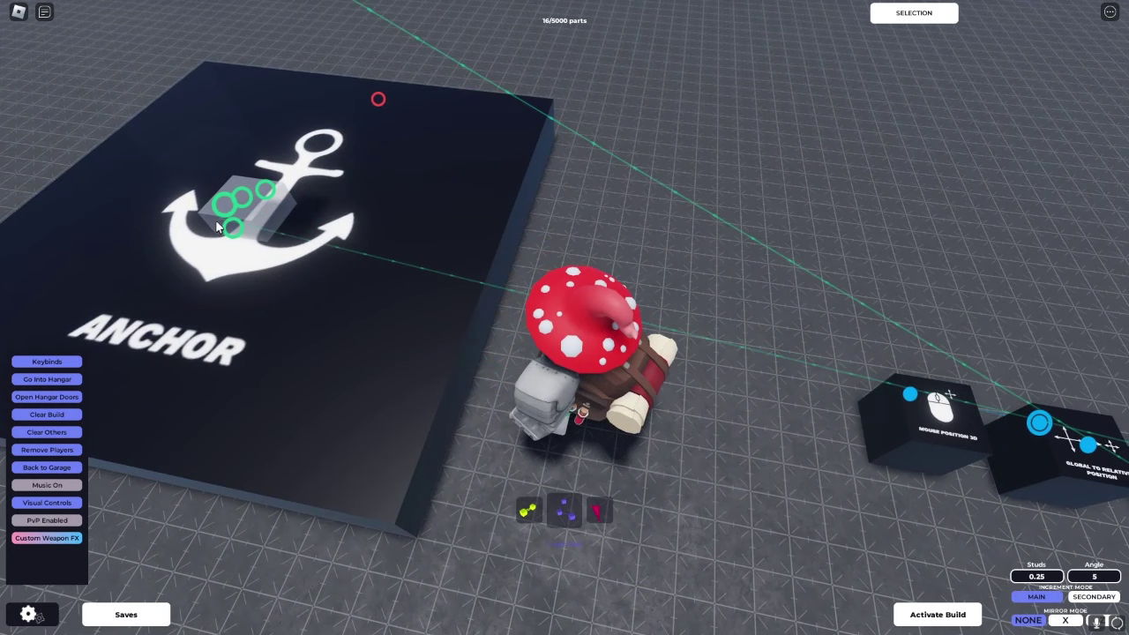
pyautogui.click(225, 212)
pyautogui.scroll(-5, 590, 263)
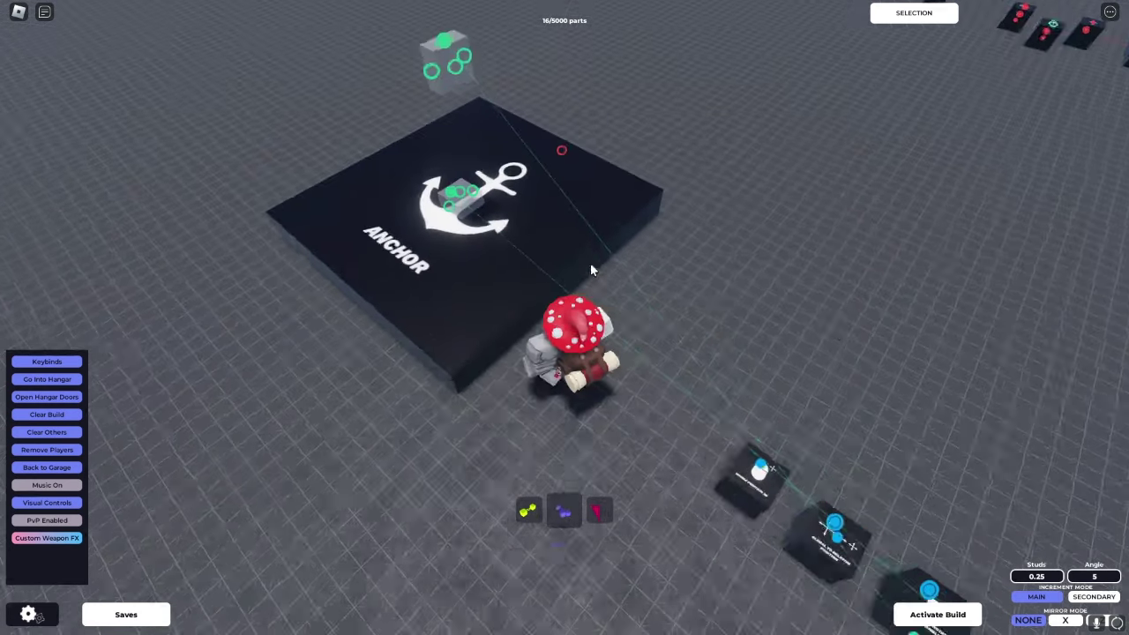
# Move the Global To Relative Position block onto the anchor plate beside the turret base.
pyautogui.press('2')
pyautogui.click(719, 372)
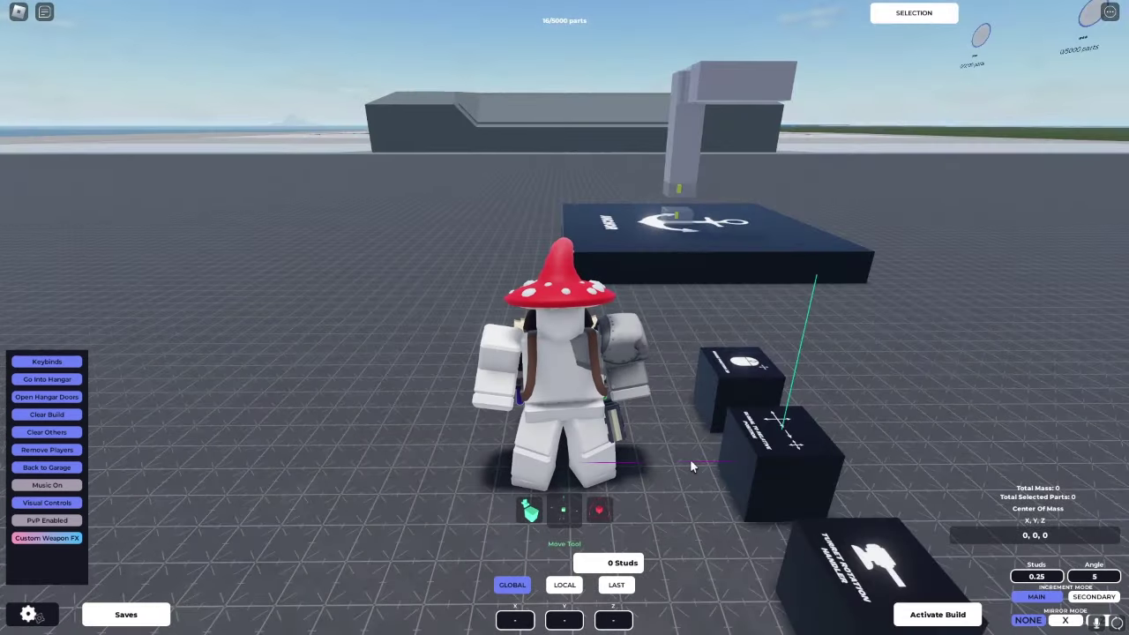
pyautogui.moveTo(758, 450)
pyautogui.mouseDown()
pyautogui.moveTo(817, 431)
pyautogui.moveTo(831, 339)
pyautogui.moveTo(807, 377)
pyautogui.moveTo(731, 393)
pyautogui.mouseUp()
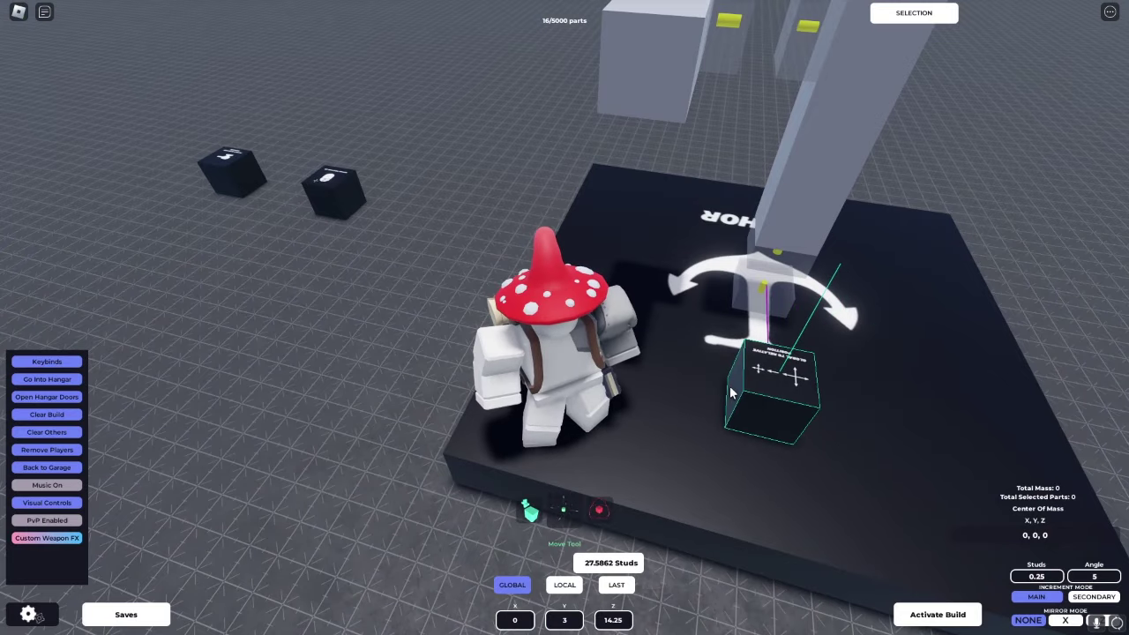
pyautogui.scroll(5, 847, 403)
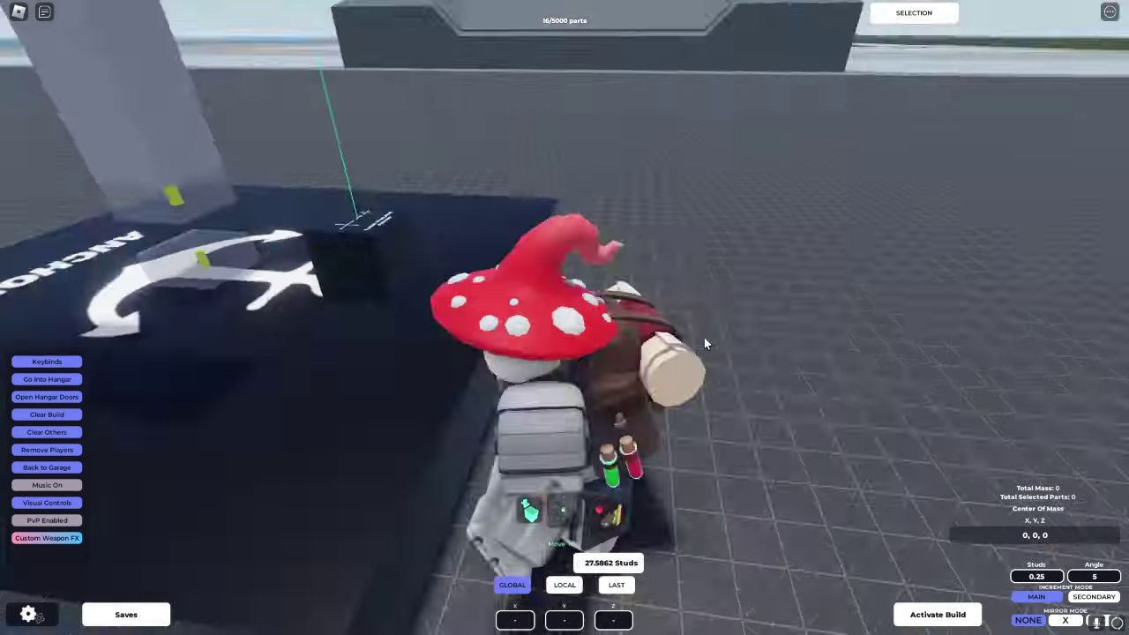
pyautogui.scroll(-5, 564, 320)
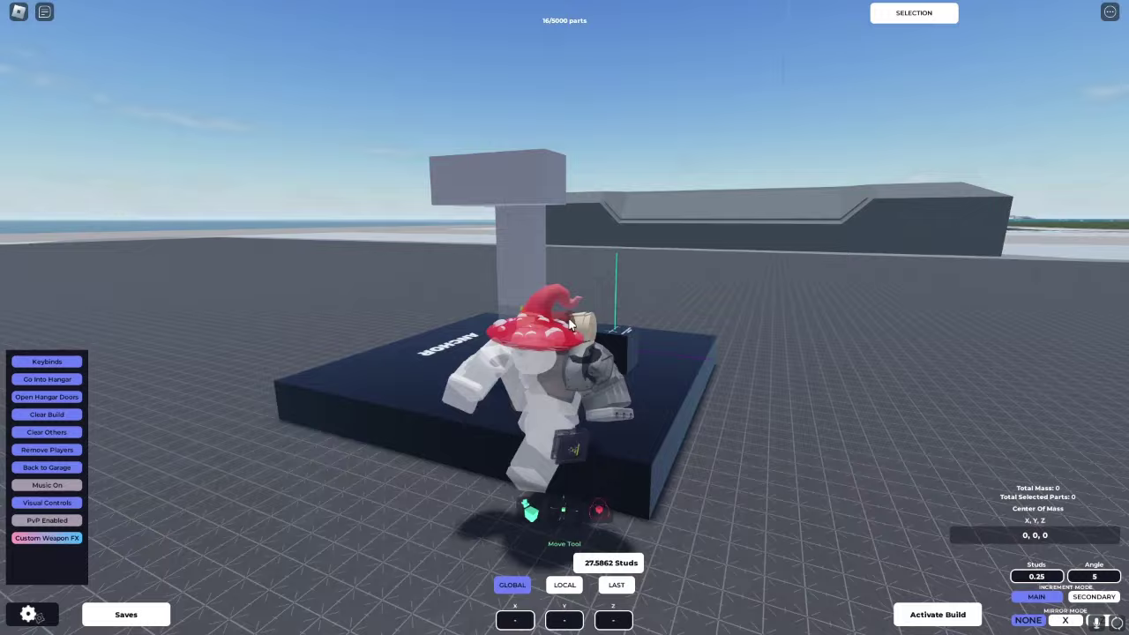
# Test-activate the build, return to build mode, and select the block on the anchor plate.
pyautogui.click(922, 615)
pyautogui.click(433, 385)
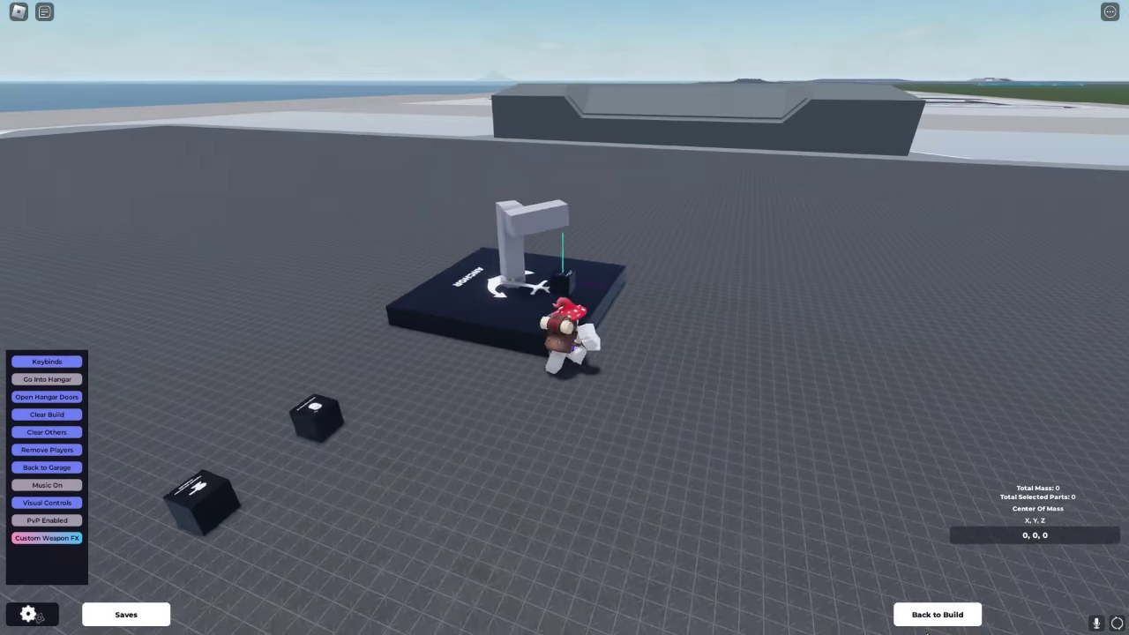
pyautogui.click(927, 623)
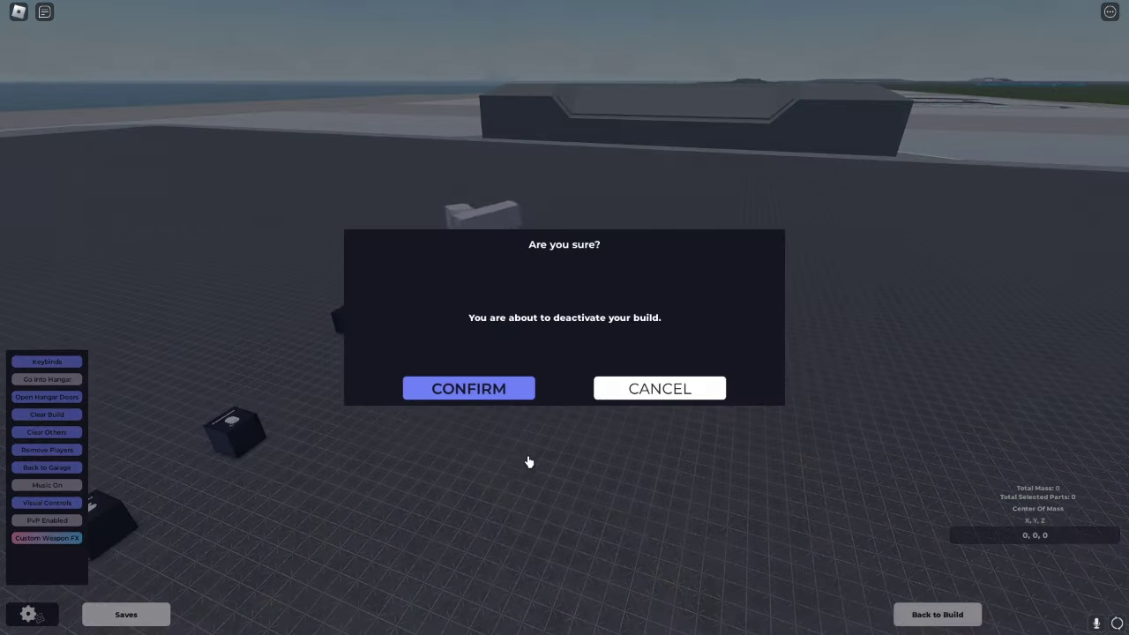
pyautogui.click(499, 391)
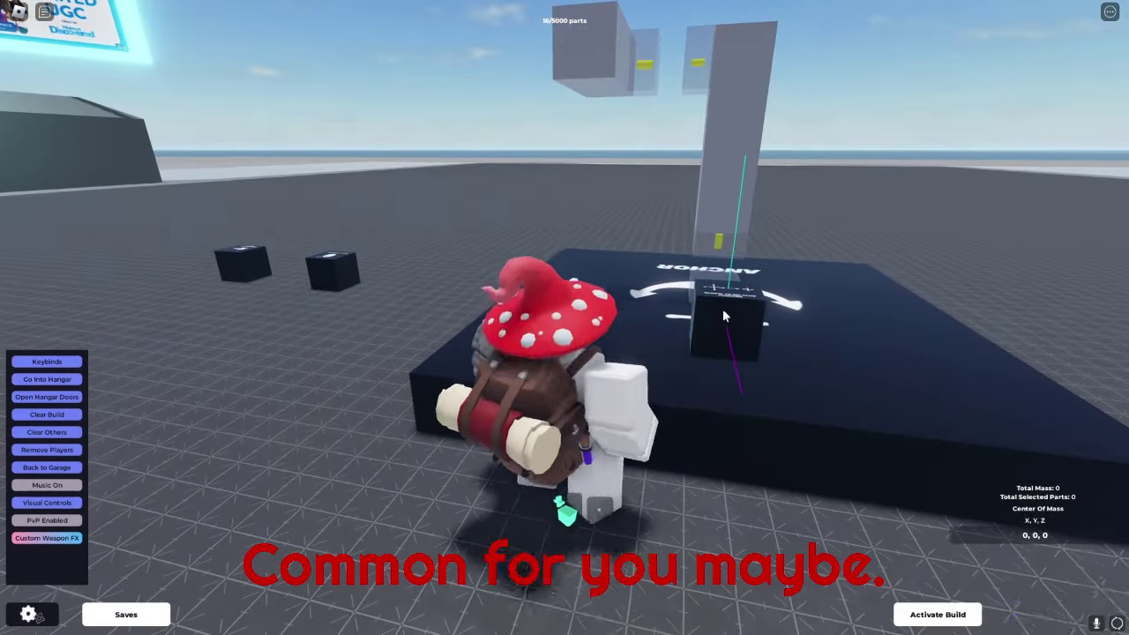
pyautogui.click(724, 319)
# Rotate the block on the anchor plate to -175 degrees and deselect it.
pyautogui.moveTo(680, 237); pyautogui.dragTo(756, 354)
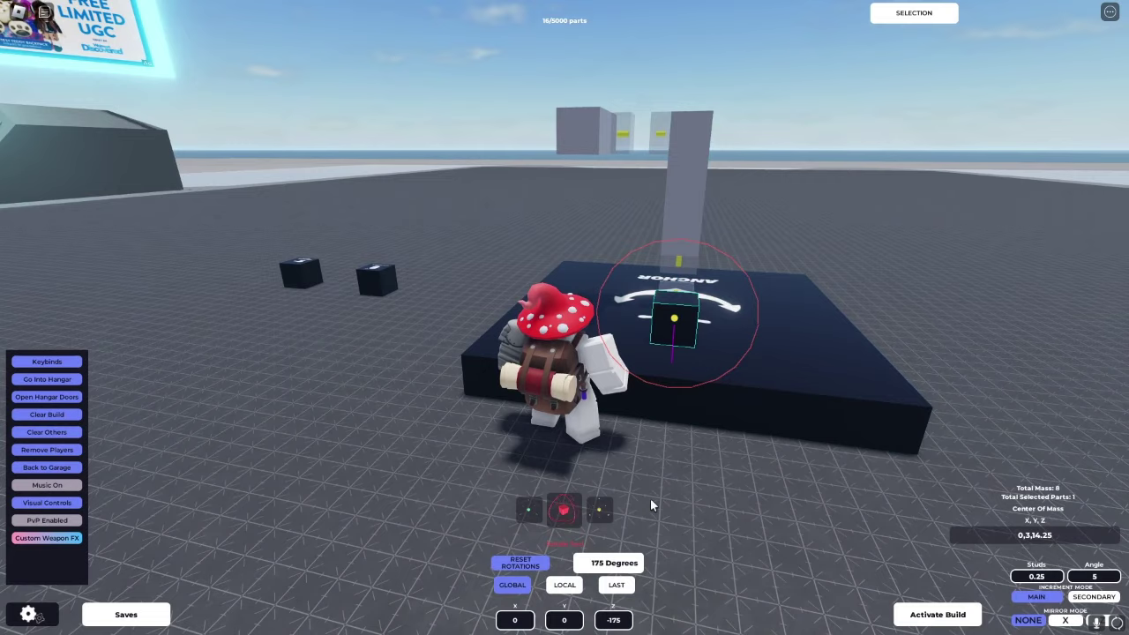
pyautogui.moveTo(650, 505); pyautogui.dragTo(643, 504)
pyautogui.click(1046, 370)
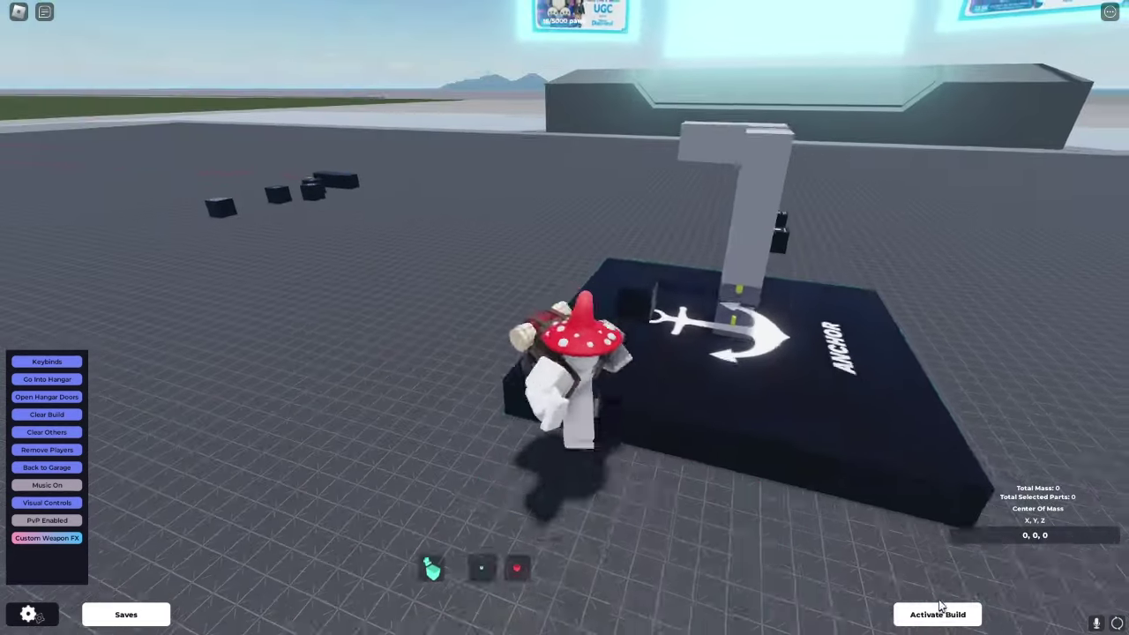
# Activate the build again, creating 6 welds, then confirm returning to build mode.
pyautogui.click(938, 610)
pyautogui.click(466, 389)
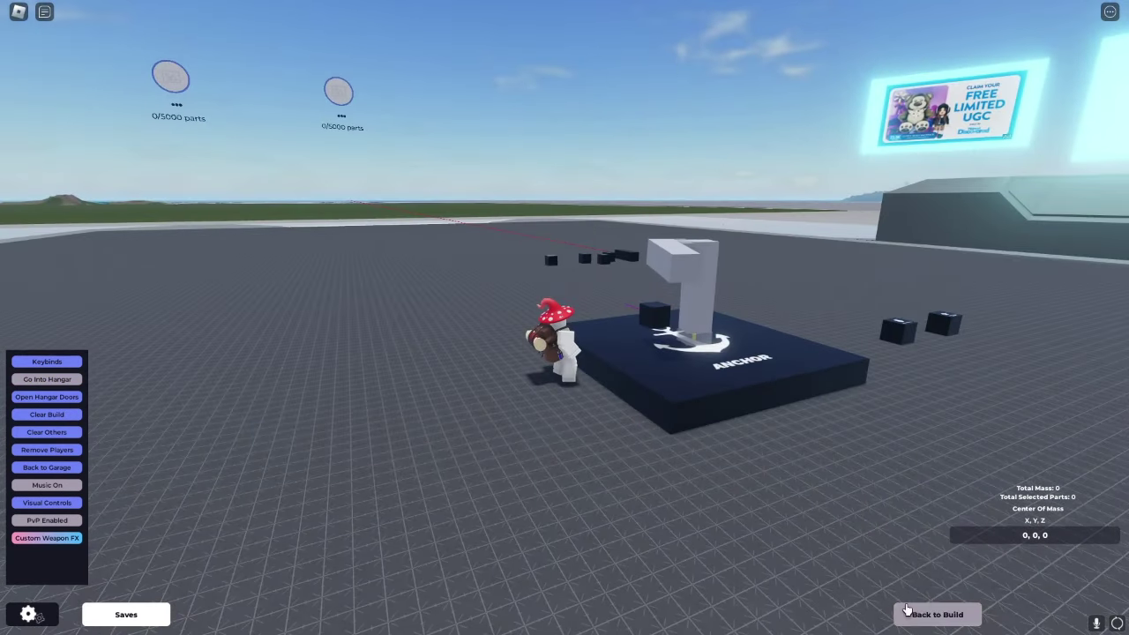
pyautogui.click(906, 609)
pyautogui.click(484, 391)
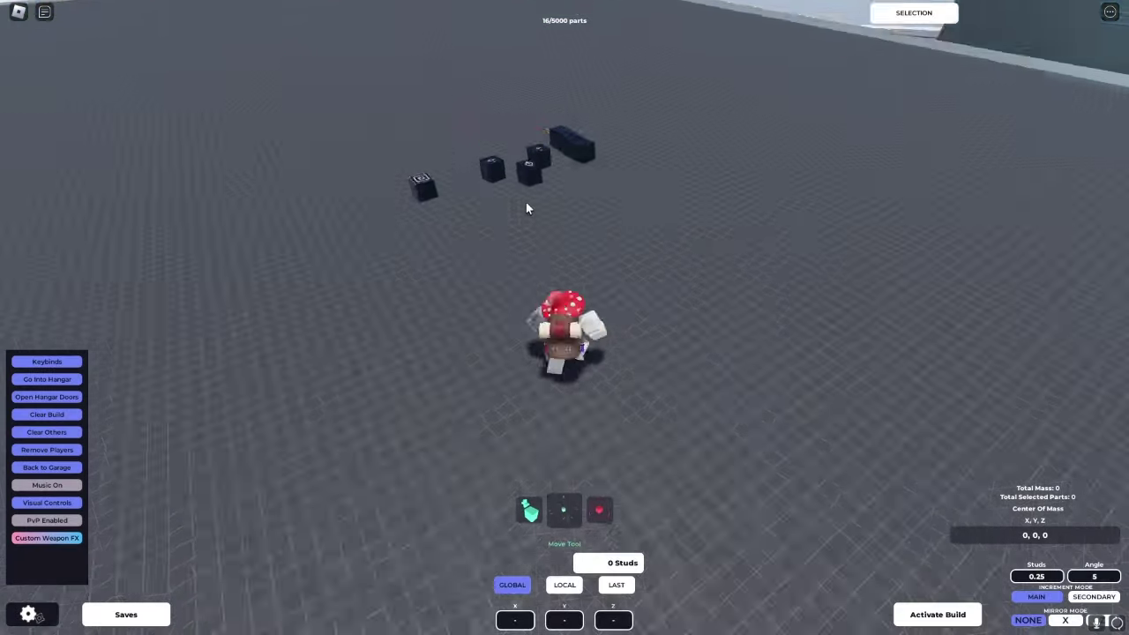
# Box-select the projectile launcher and raise it onto the turret arm atop the pillar.
pyautogui.moveTo(656, 347); pyautogui.dragTo(791, 176)
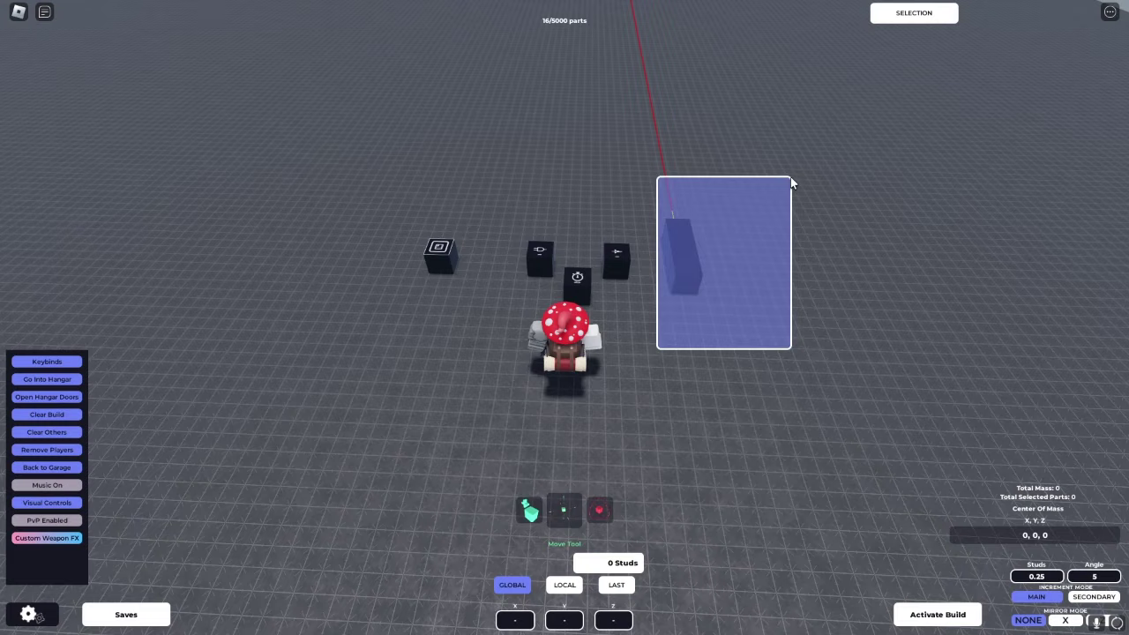
pyautogui.press('w')
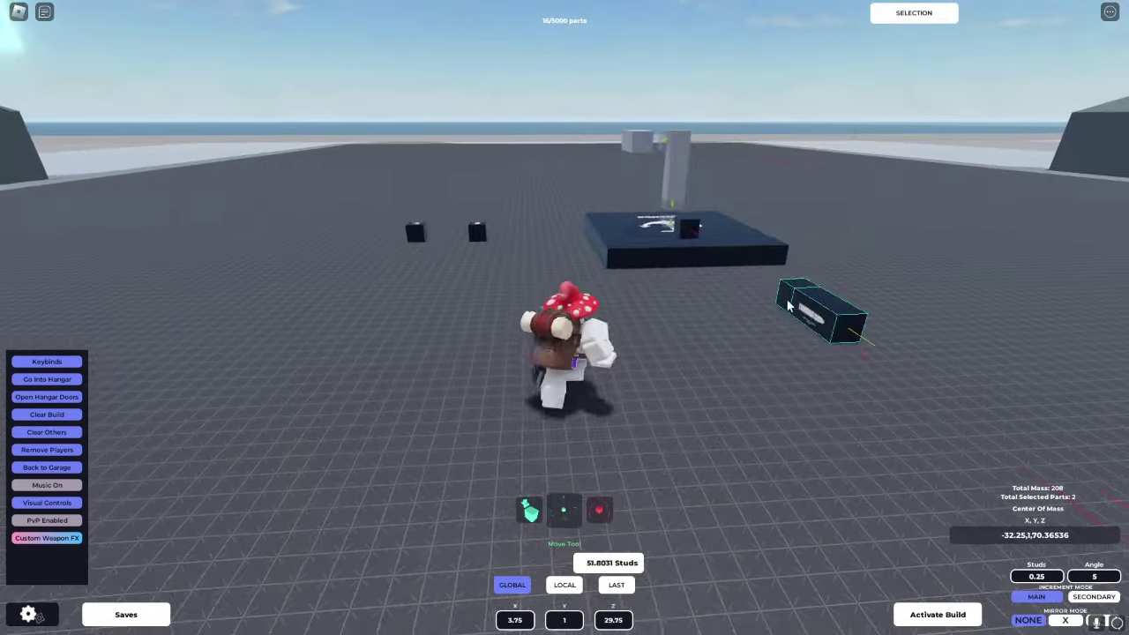
pyautogui.moveTo(819, 308)
pyautogui.mouseDown()
pyautogui.moveTo(667, 119)
pyautogui.moveTo(651, 150)
pyautogui.moveTo(661, 150)
pyautogui.mouseUp()
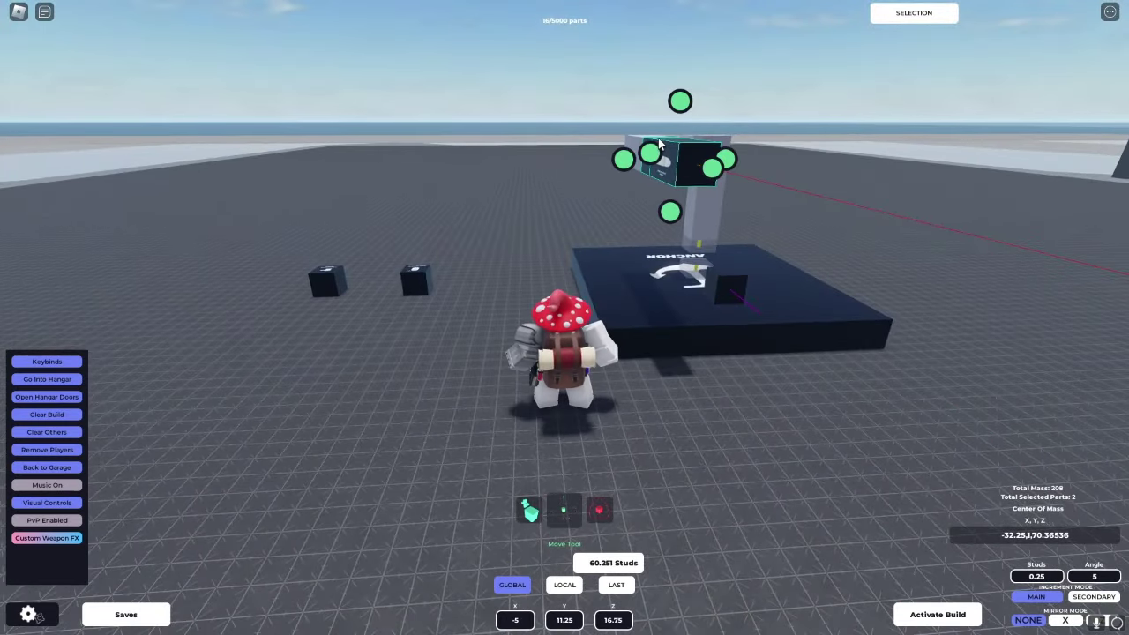
pyautogui.click(923, 252)
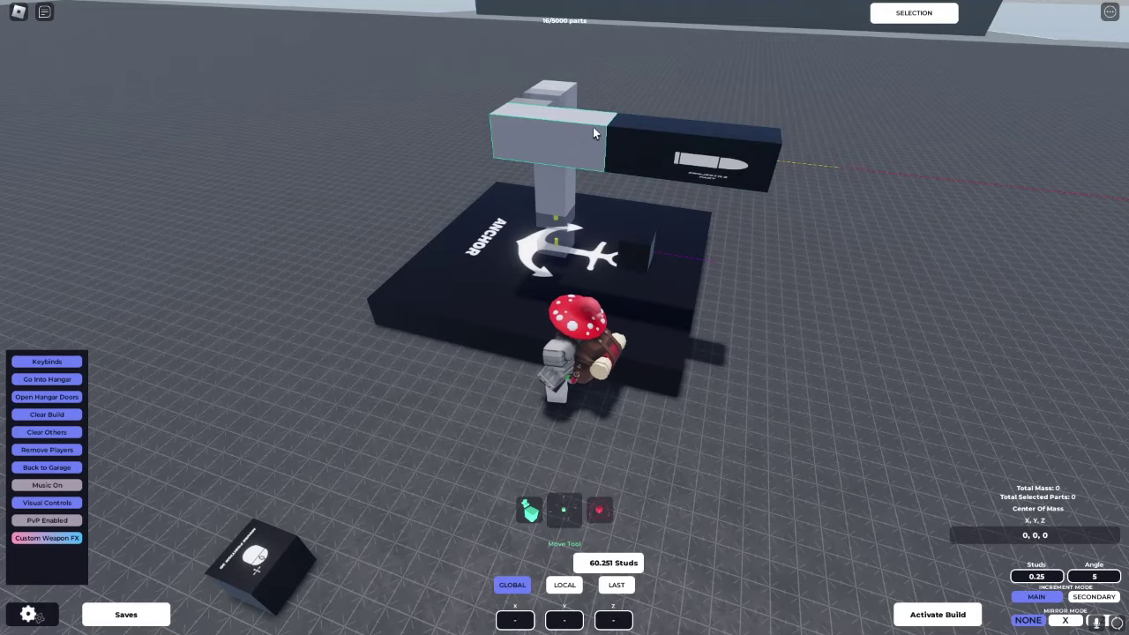
pyautogui.press('w')
pyautogui.press('w')
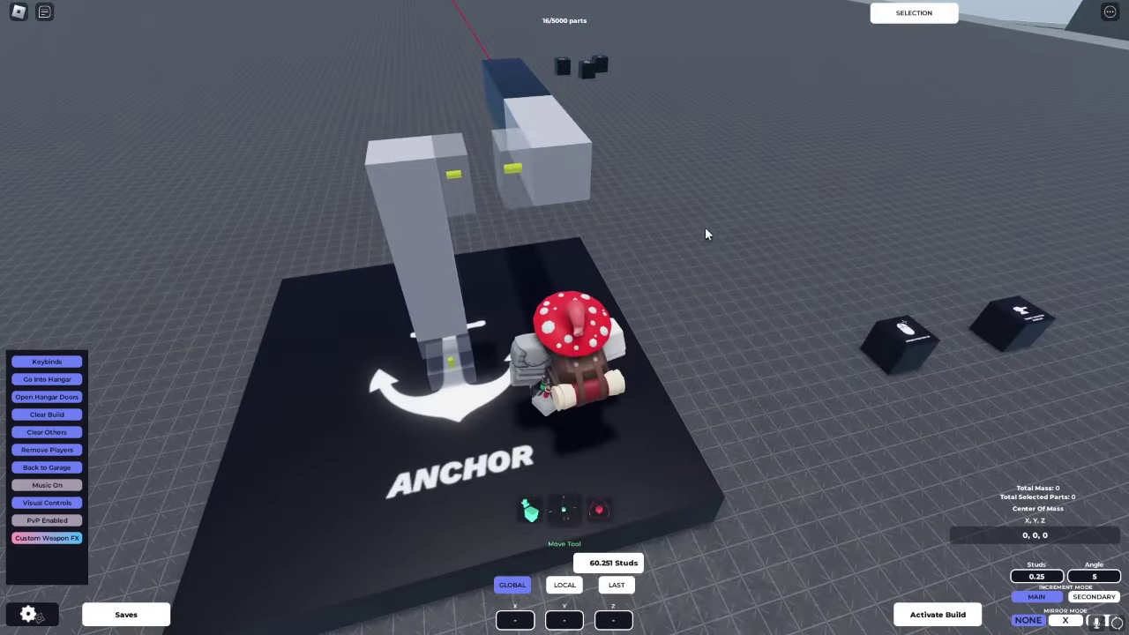
# Resize the two base slabs under the pillar symmetrically to 9.5 × 1 × 2 studs.
pyautogui.press('r')
pyautogui.click(510, 177)
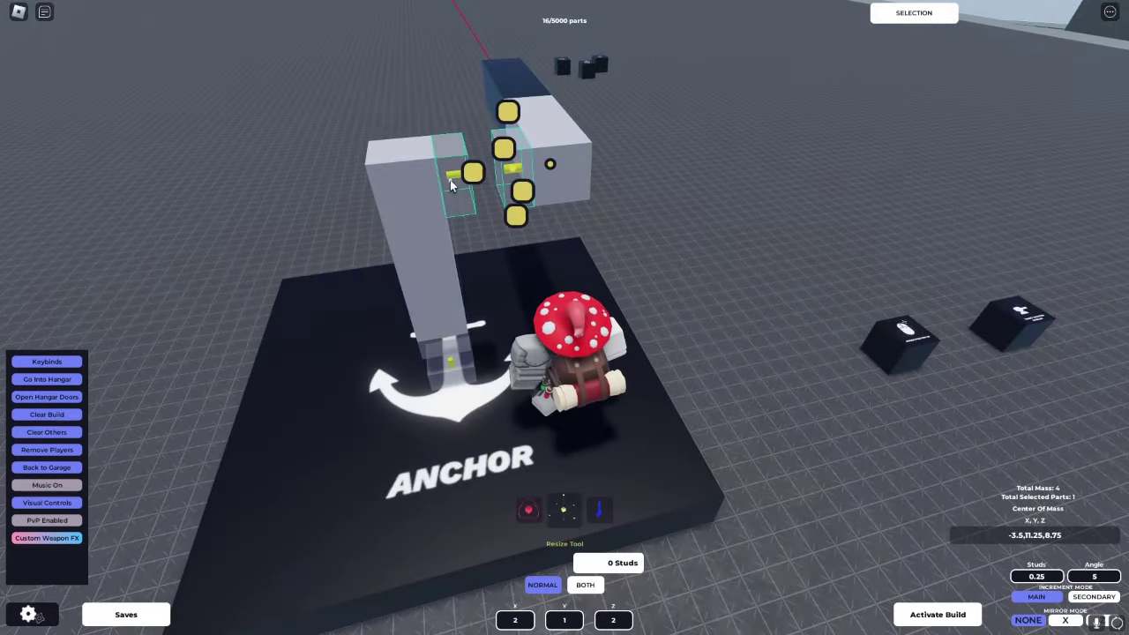
pyautogui.keyDown('shift'); pyautogui.click(450, 179); pyautogui.keyUp('shift')
pyautogui.click(584, 585)
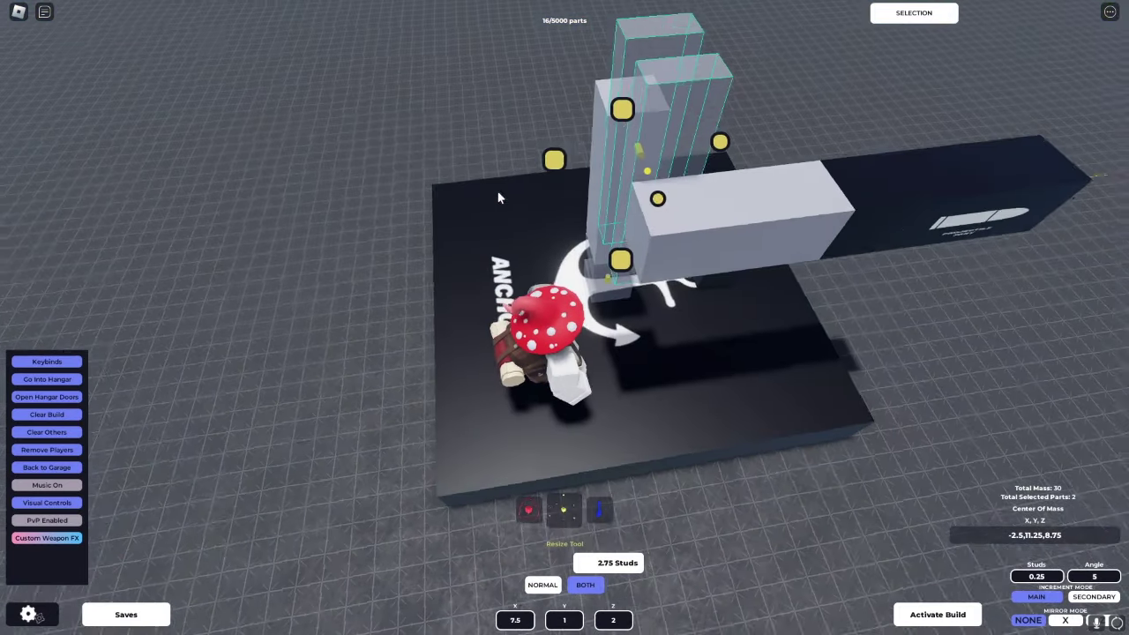
pyautogui.moveTo(583, 320)
pyautogui.mouseDown()
pyautogui.moveTo(551, 159)
pyautogui.moveTo(478, 162)
pyautogui.mouseUp()
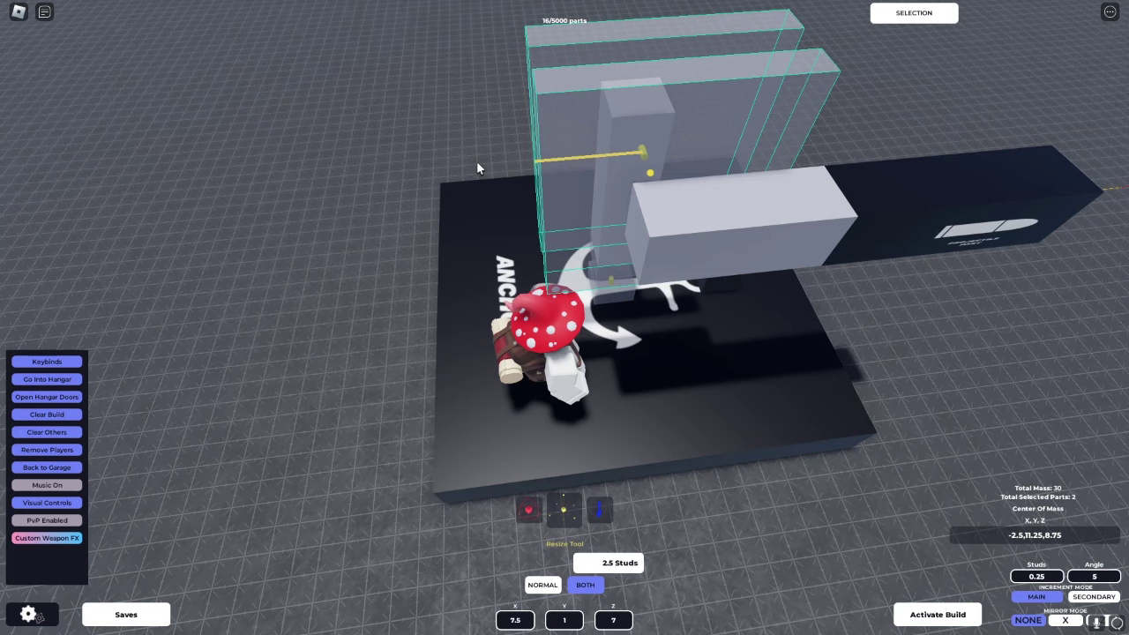
pyautogui.moveTo(603, 227)
pyautogui.mouseDown()
pyautogui.moveTo(651, 238)
pyautogui.moveTo(641, 295)
pyautogui.mouseUp()
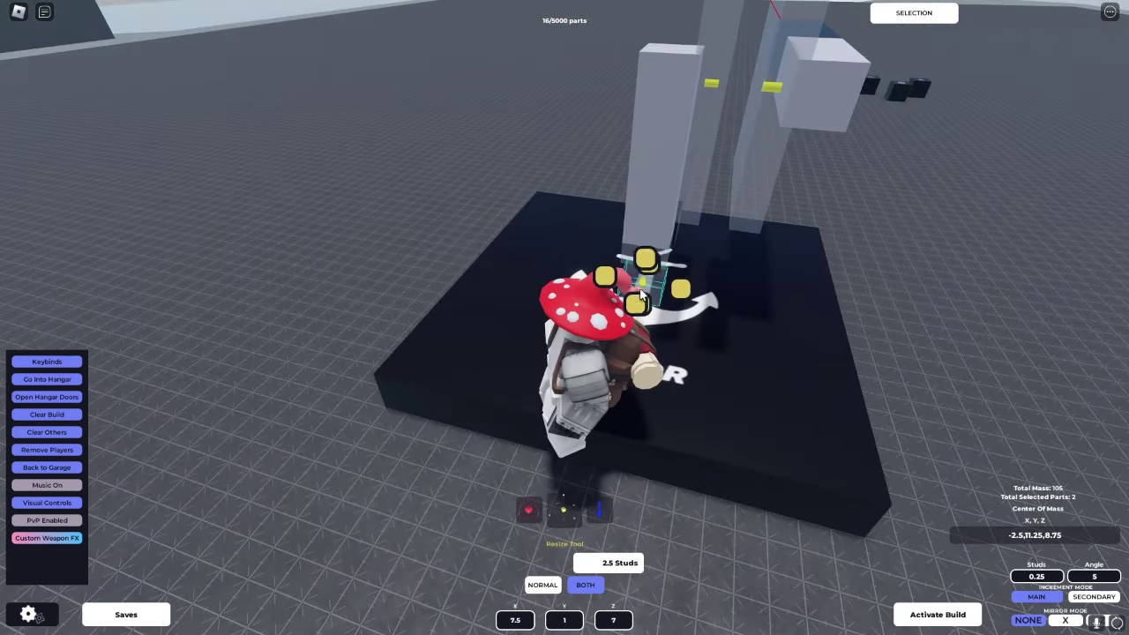
pyautogui.keyDown('shift'); pyautogui.click(615, 267); pyautogui.keyUp('shift')
pyautogui.moveTo(605, 246)
pyautogui.mouseDown()
pyautogui.moveTo(508, 226)
pyautogui.moveTo(597, 220)
pyautogui.mouseUp()
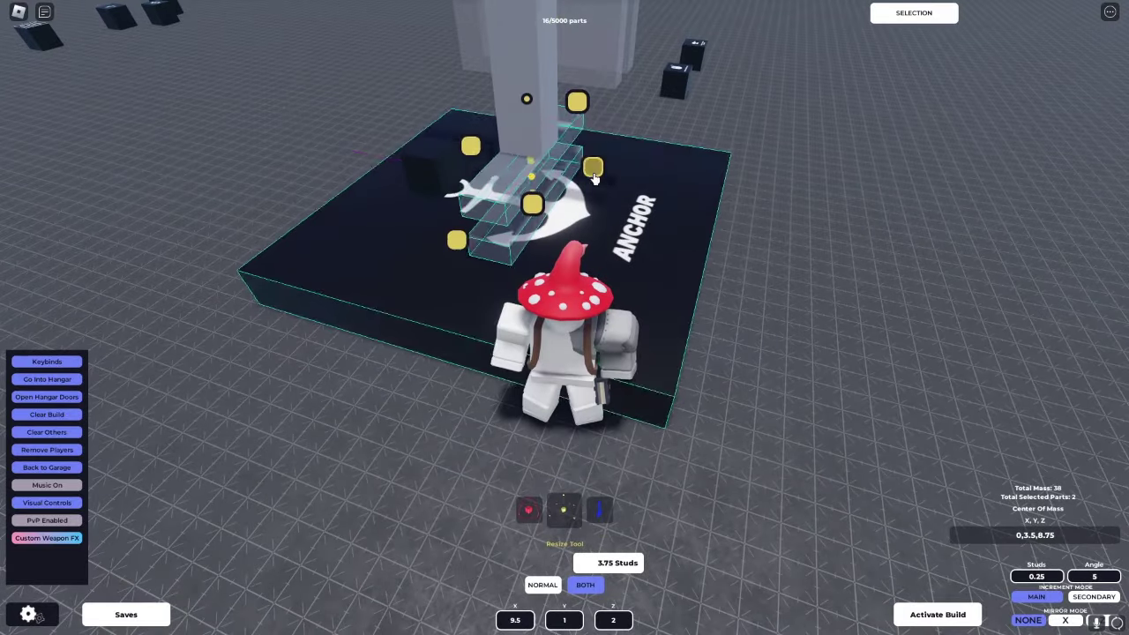
# Select the small dark part on the platform, then activate and confirm welding the turret.
pyautogui.click(859, 264)
pyautogui.click(644, 181)
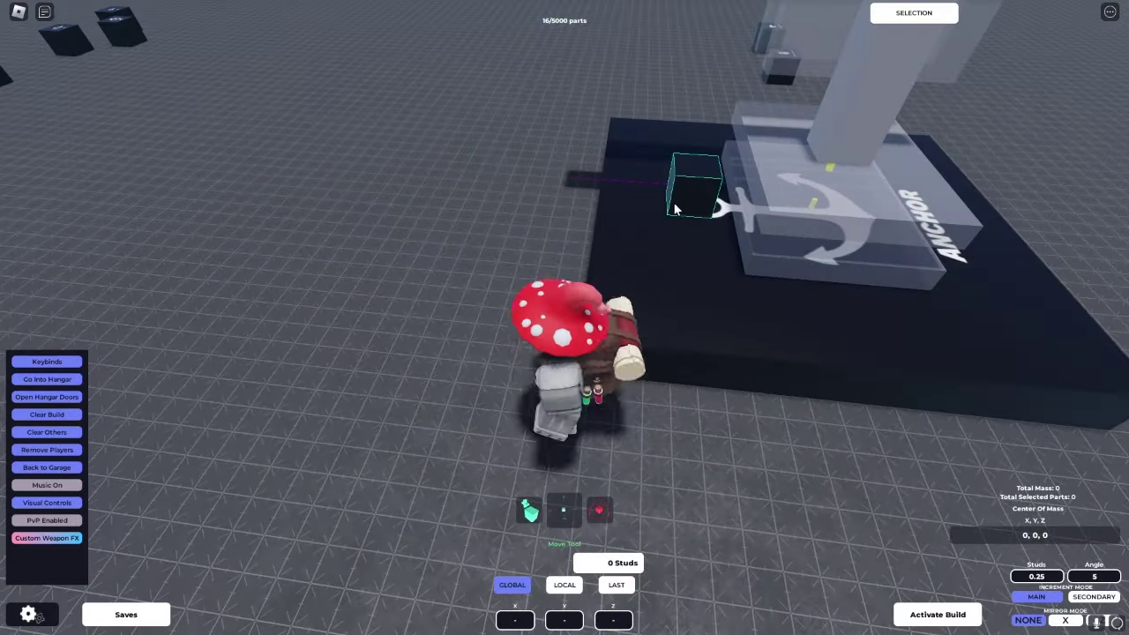
pyautogui.moveTo(482, 226); pyautogui.dragTo(688, 391)
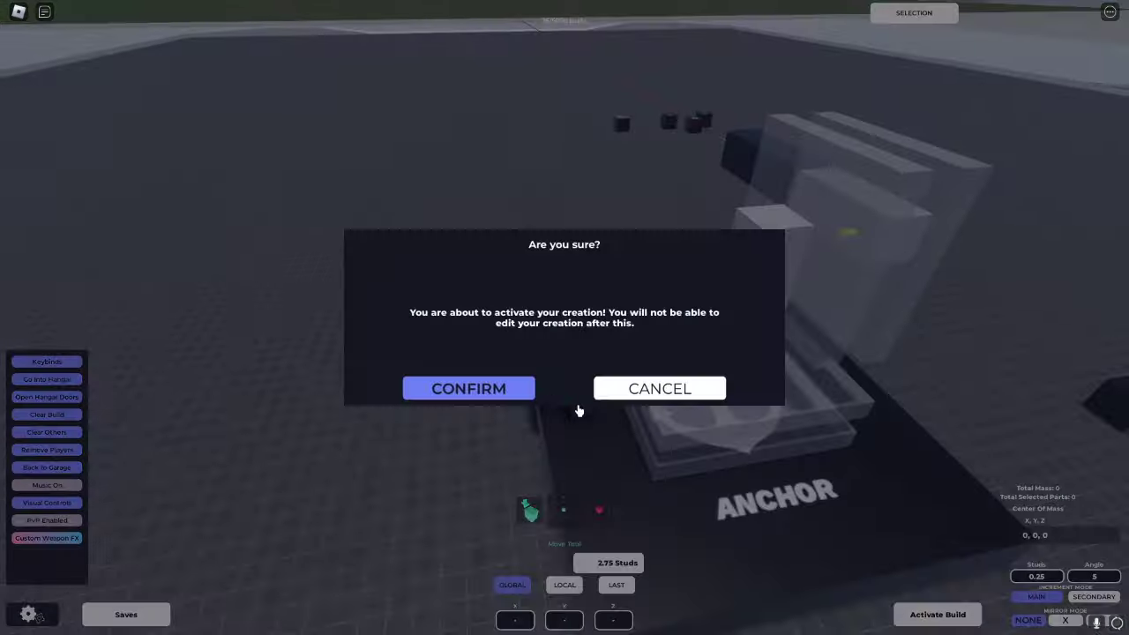
pyautogui.press('Return')
pyautogui.click(516, 361)
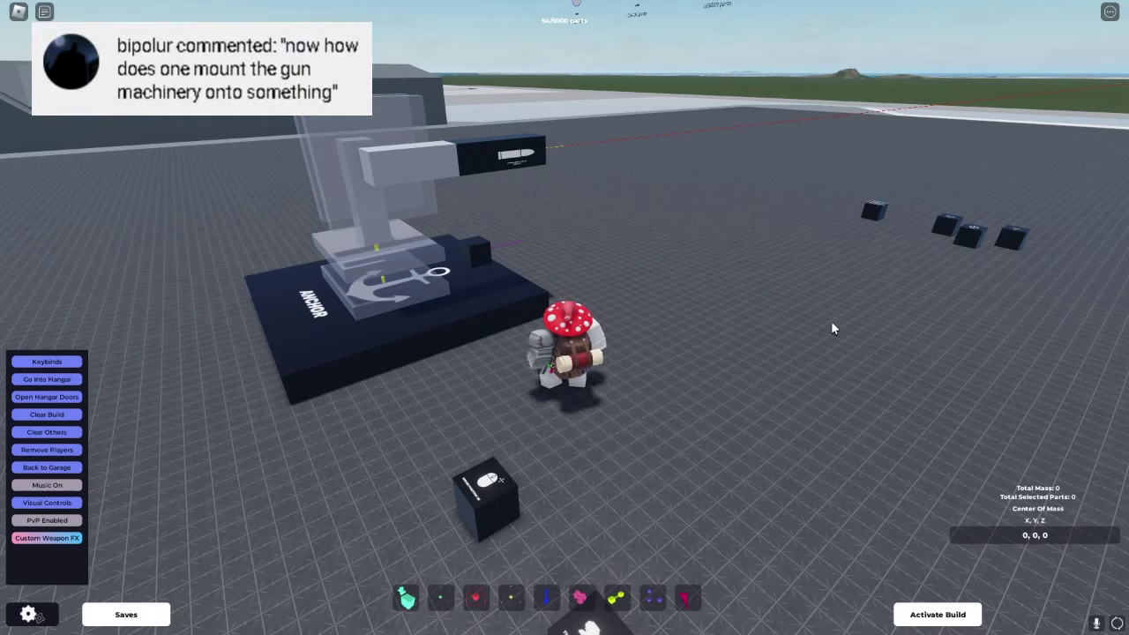
# Move the transparent anchor slab over the starter spaceship so it caps the cockpit as a canopy.
pyautogui.press('Left')
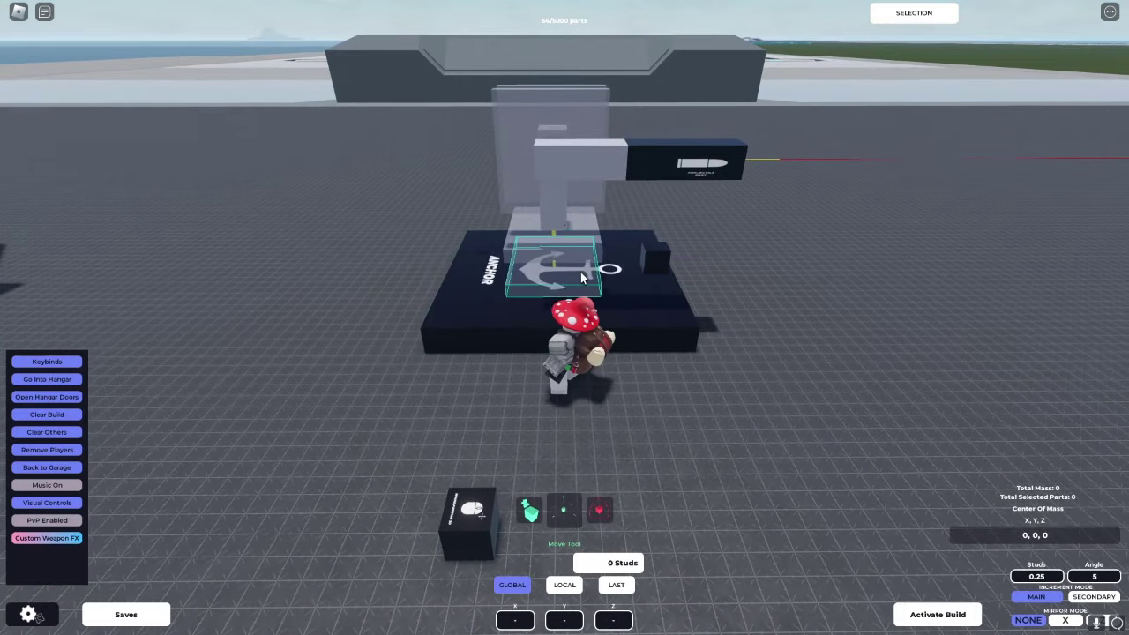
pyautogui.click(580, 272)
pyautogui.moveTo(505, 257)
pyautogui.mouseDown()
pyautogui.moveTo(464, 260)
pyautogui.moveTo(561, 243)
pyautogui.moveTo(655, 316)
pyautogui.moveTo(640, 176)
pyautogui.moveTo(649, 164)
pyautogui.mouseUp()
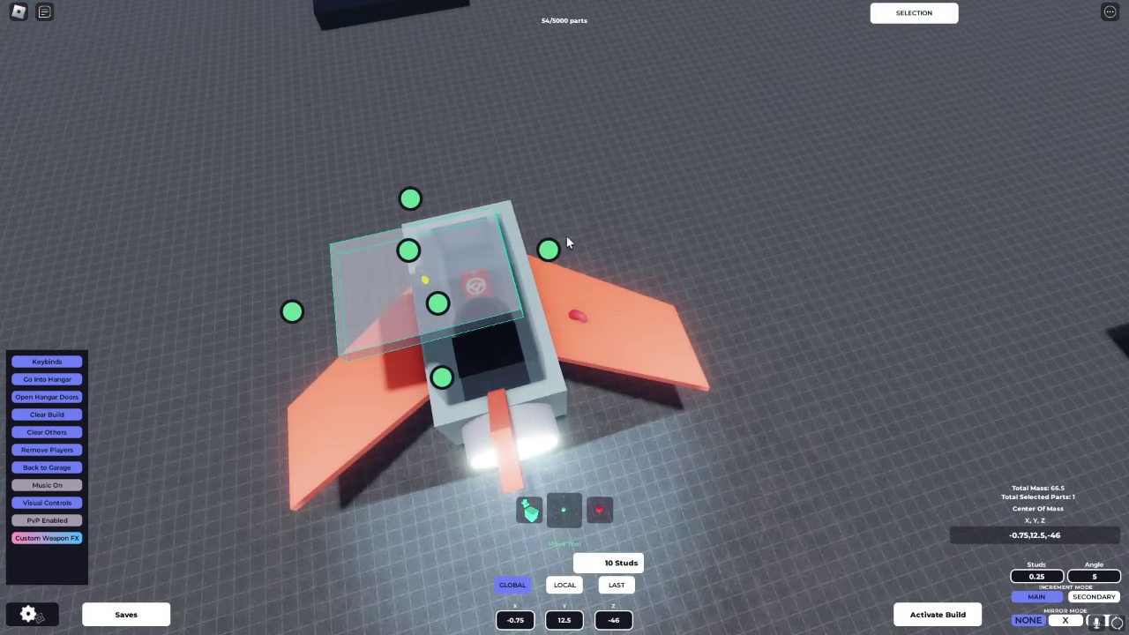
pyautogui.moveTo(566, 236)
pyautogui.mouseDown()
pyautogui.moveTo(592, 242)
pyautogui.moveTo(701, 141)
pyautogui.moveTo(899, 193)
pyautogui.moveTo(843, 344)
pyautogui.mouseUp()
pyautogui.click(843, 344)
pyautogui.click(835, 360)
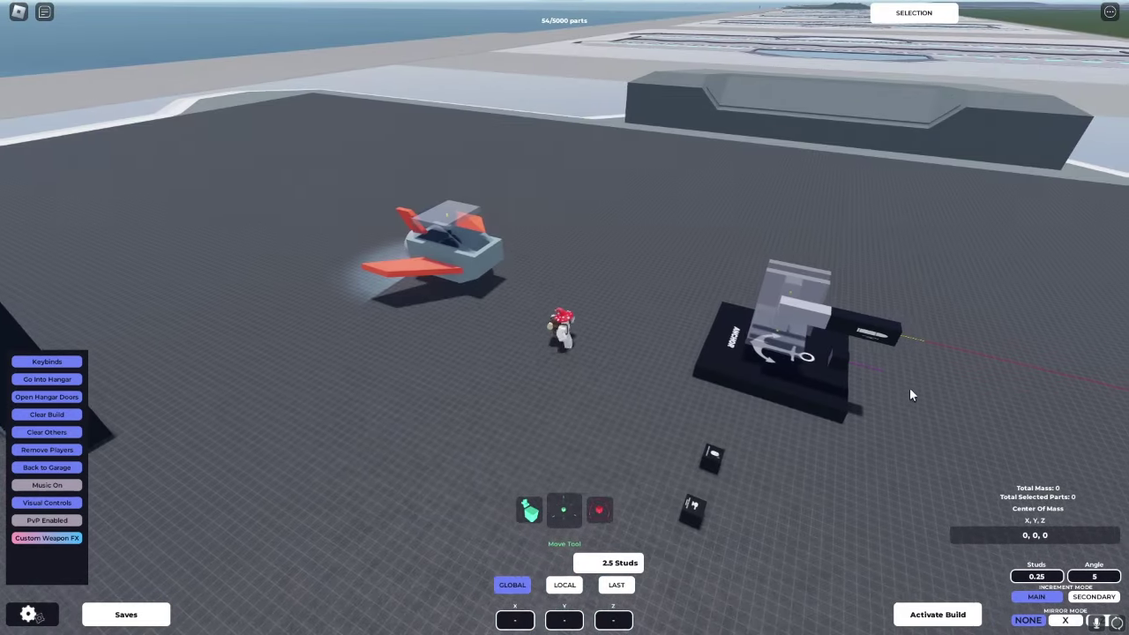
# Slide the black control cube into place on the ship's front wall.
pyautogui.scroll(5, 660, 221)
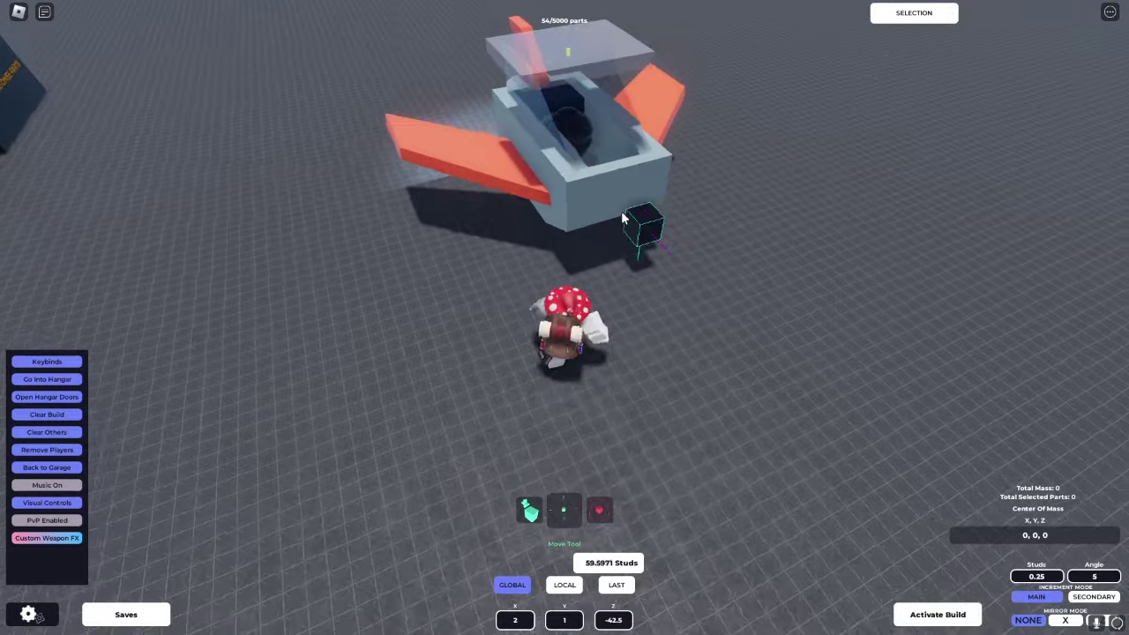
pyautogui.moveTo(621, 211); pyautogui.dragTo(621, 279)
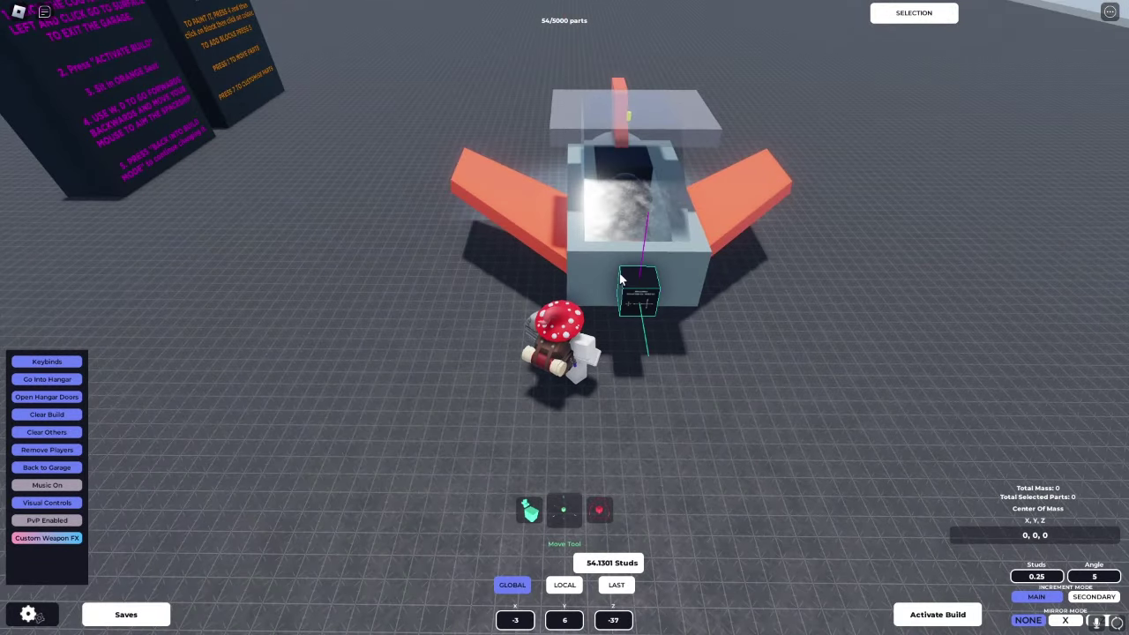
pyautogui.press('Right')
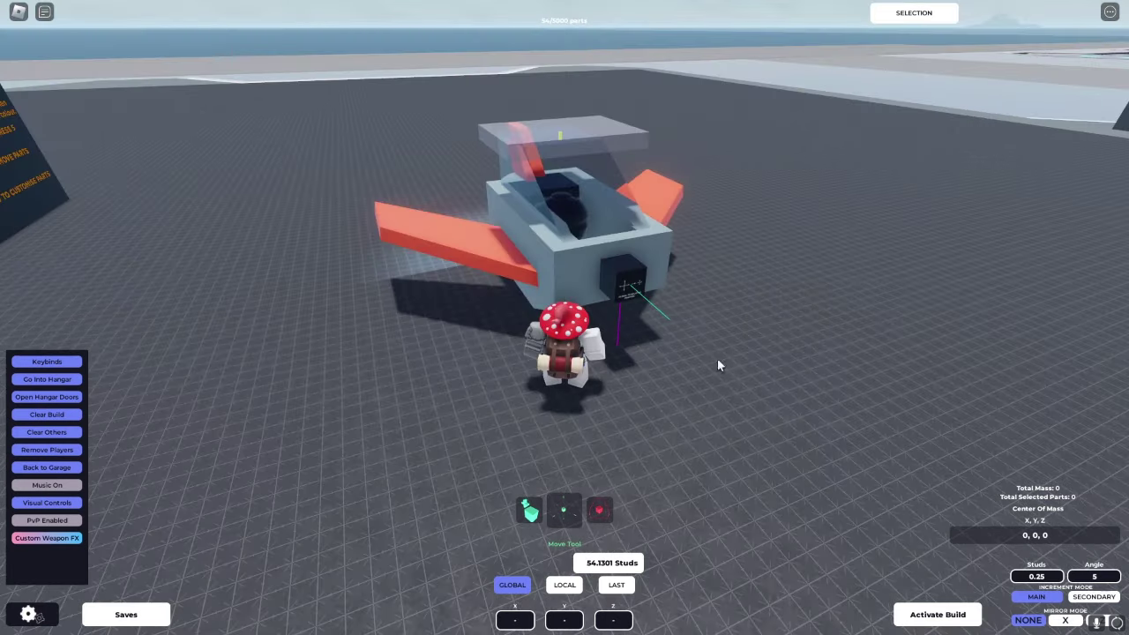
pyautogui.press('Right')
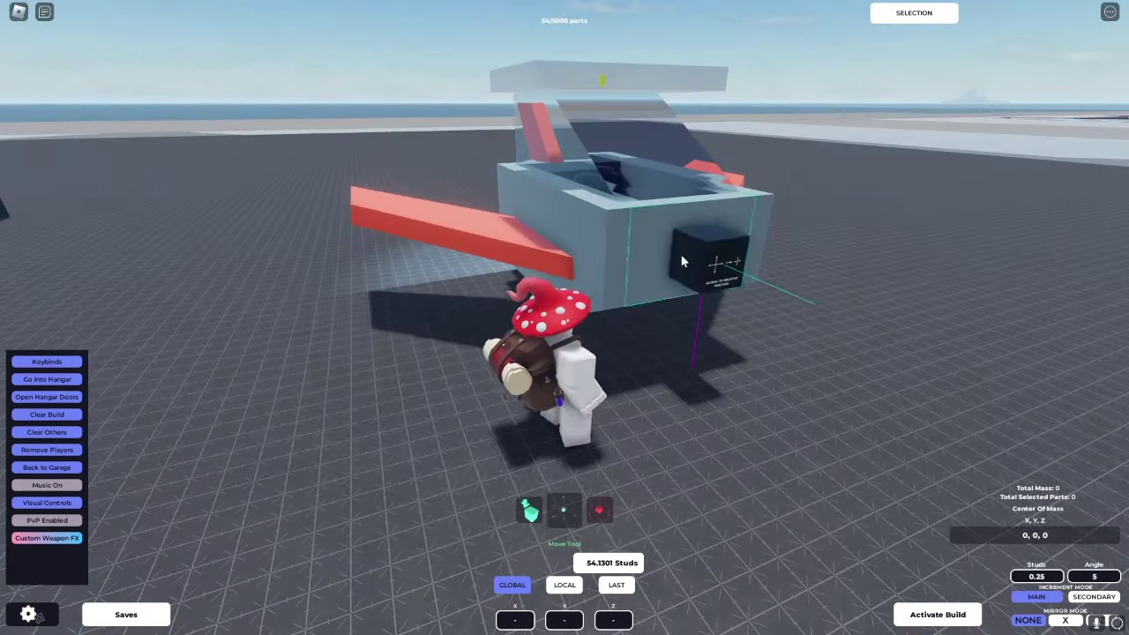
pyautogui.moveTo(679, 258); pyautogui.dragTo(672, 254)
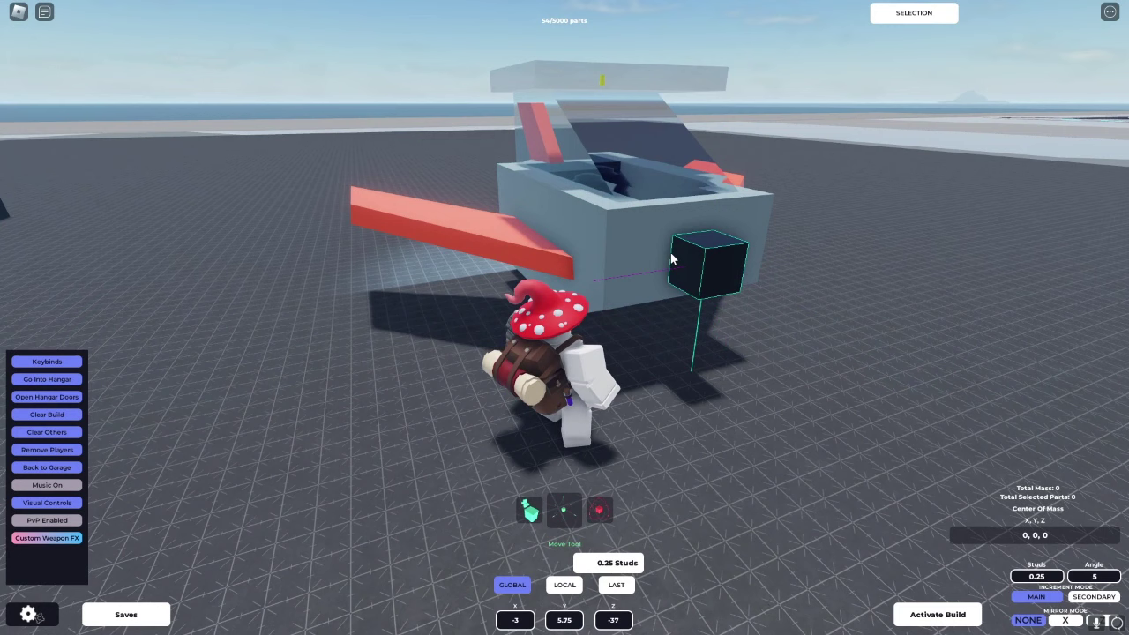
pyautogui.click(671, 258)
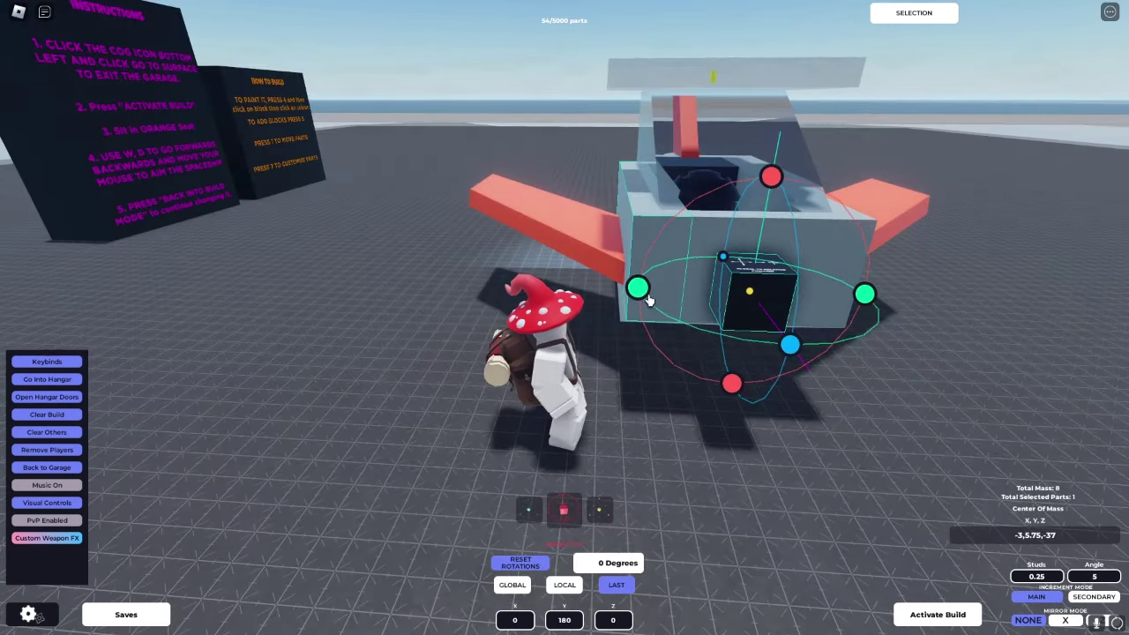
# Rotate the black cube to 0, 180, 180 degrees and activate the build.
pyautogui.moveTo(768, 181); pyautogui.dragTo(879, 357)
pyautogui.moveTo(719, 465)
pyautogui.mouseDown()
pyautogui.moveTo(694, 462)
pyautogui.moveTo(726, 471)
pyautogui.mouseUp()
pyautogui.moveTo(738, 385); pyautogui.dragTo(740, 392)
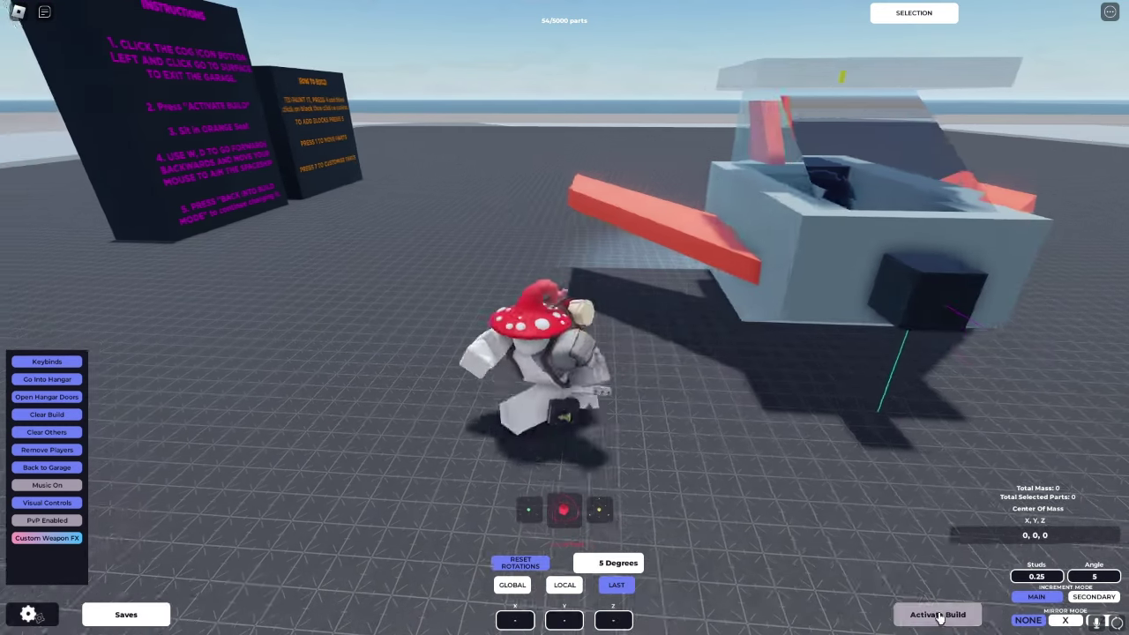
pyautogui.click(937, 615)
# Confirm activating the creation, then walk the character over and sit in the ship's seat.
pyautogui.click(468, 385)
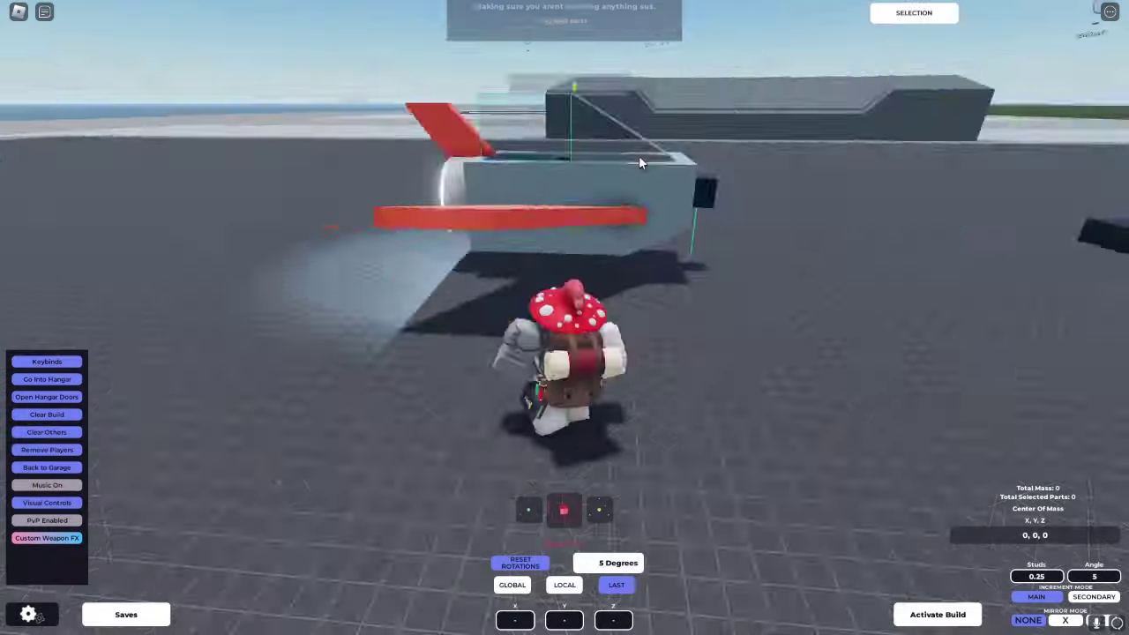
pyautogui.press('a')
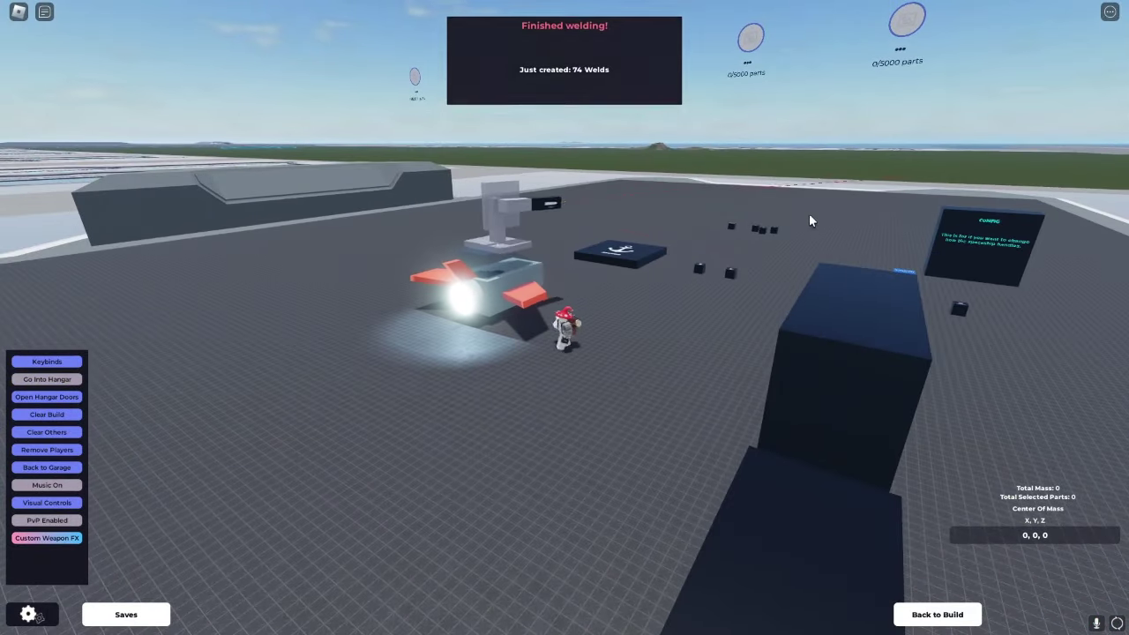
pyautogui.press('w')
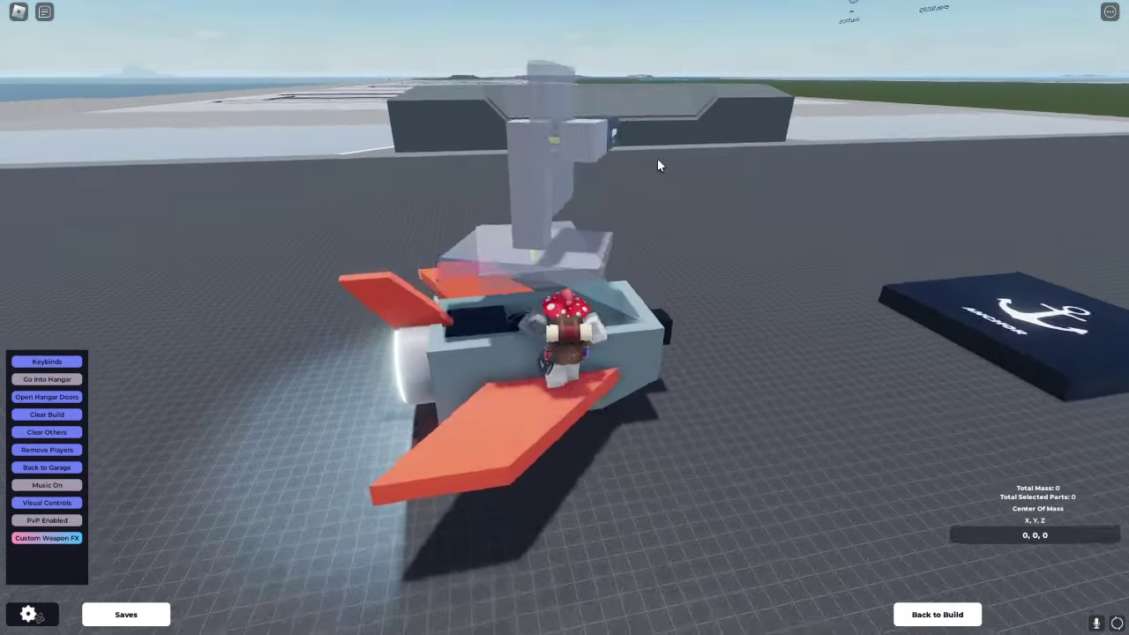
# Fly the turret-mounted ship forward over the grass, then slow it down.
pyautogui.press('w')
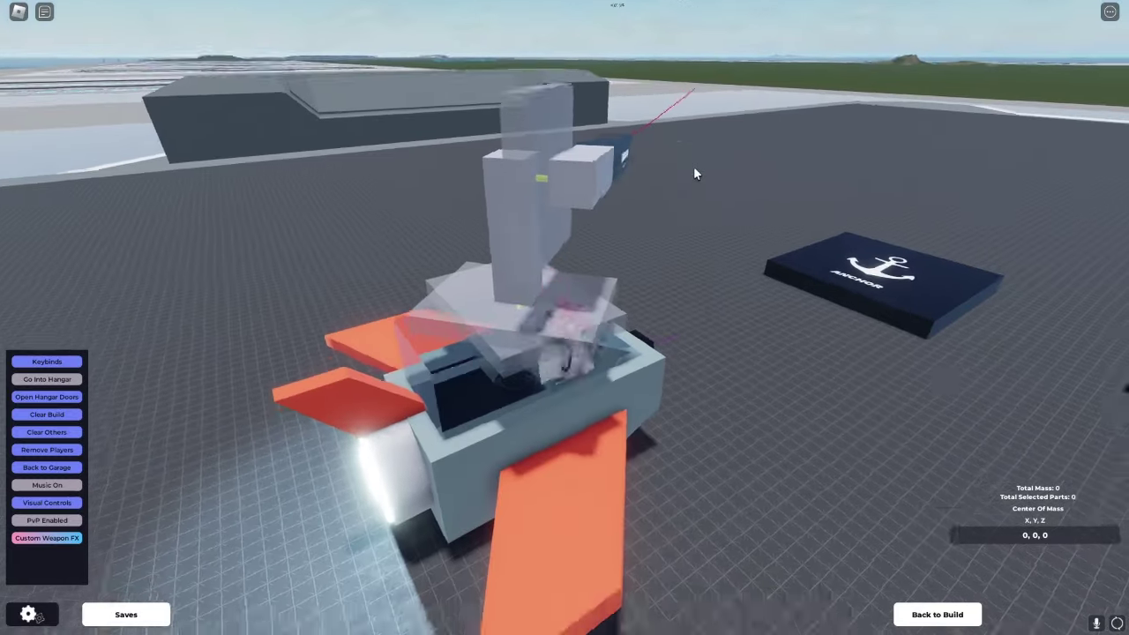
pyautogui.press('w')
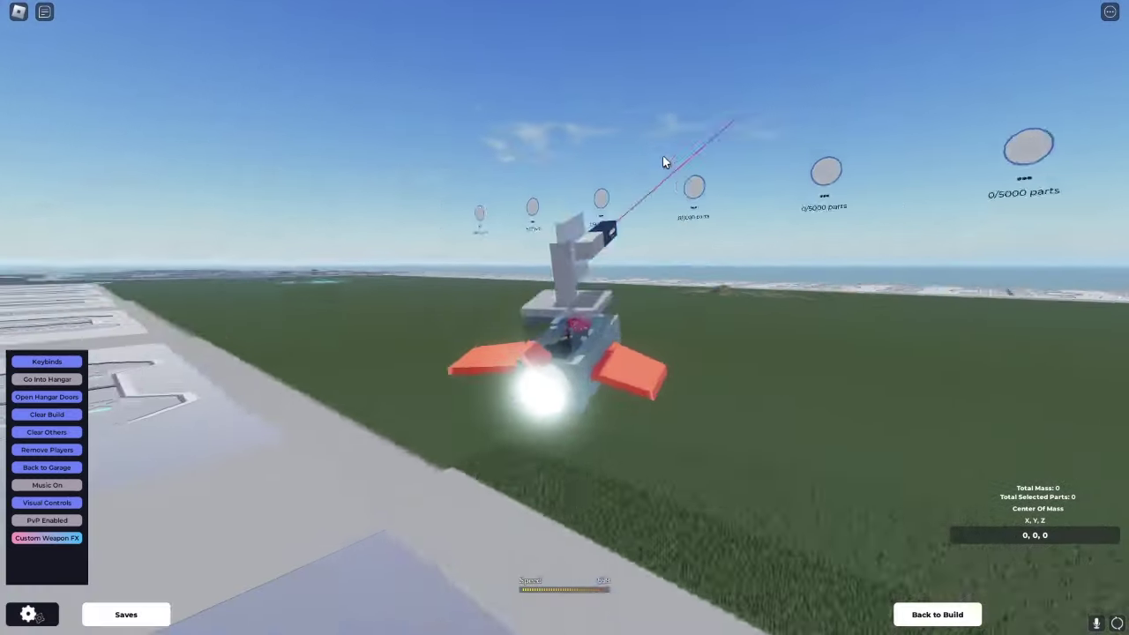
pyautogui.press('s')
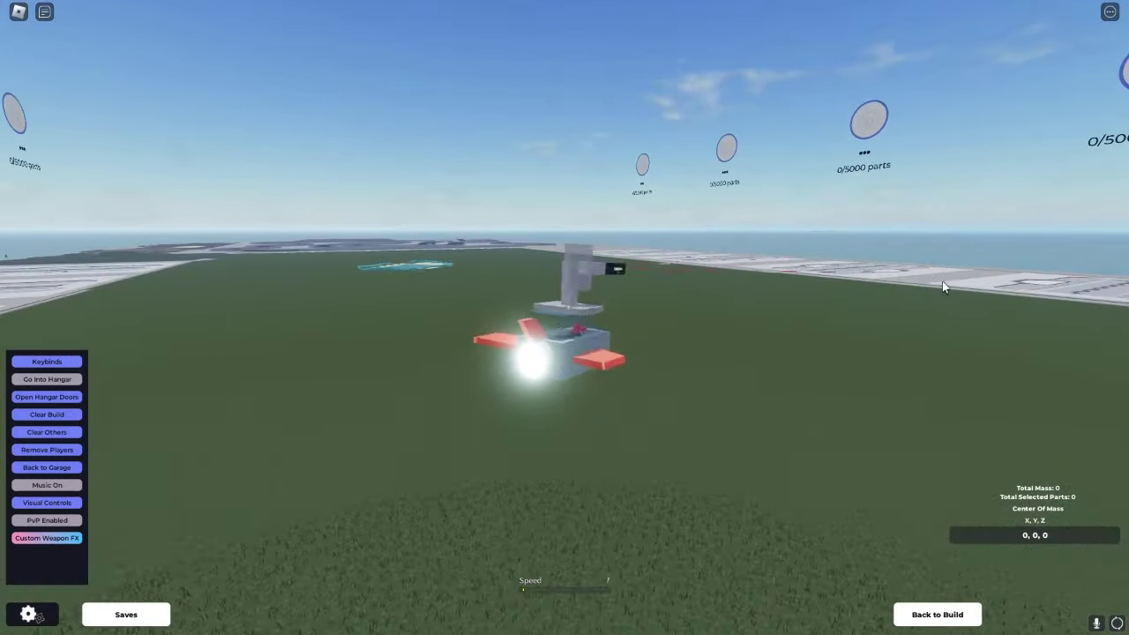